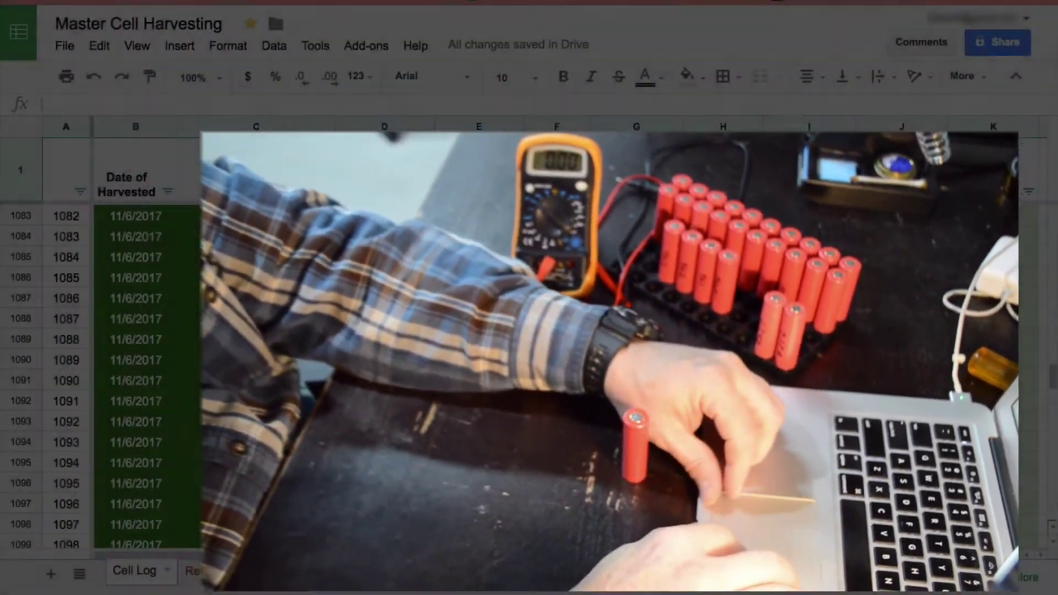
pyautogui.scroll(10, 498, 304)
pyautogui.scroll(-7, 497, 303)
pyautogui.scroll(-7, 498, 303)
pyautogui.scroll(-5, 498, 304)
pyautogui.scroll(-7, 498, 303)
pyautogui.scroll(-10, 499, 307)
pyautogui.scroll(-6, 498, 308)
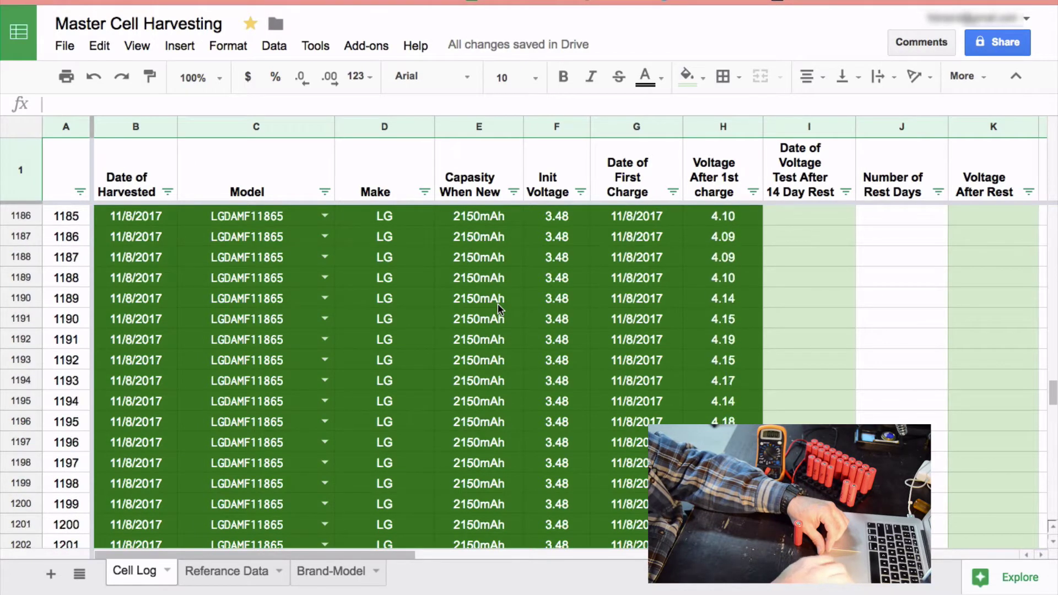
pyautogui.scroll(-10, 498, 308)
pyautogui.scroll(-10, 498, 307)
pyautogui.scroll(-1, 497, 306)
pyautogui.scroll(-5, 498, 307)
pyautogui.scroll(-10, 497, 306)
pyautogui.scroll(-15, 498, 306)
pyautogui.scroll(7, 498, 303)
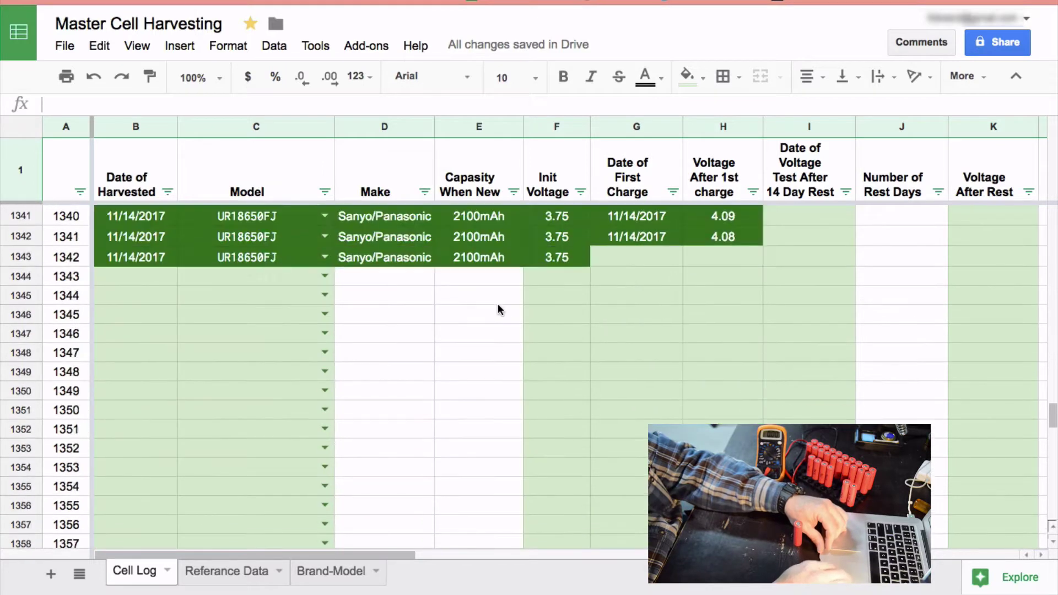
pyautogui.scroll(1, 498, 304)
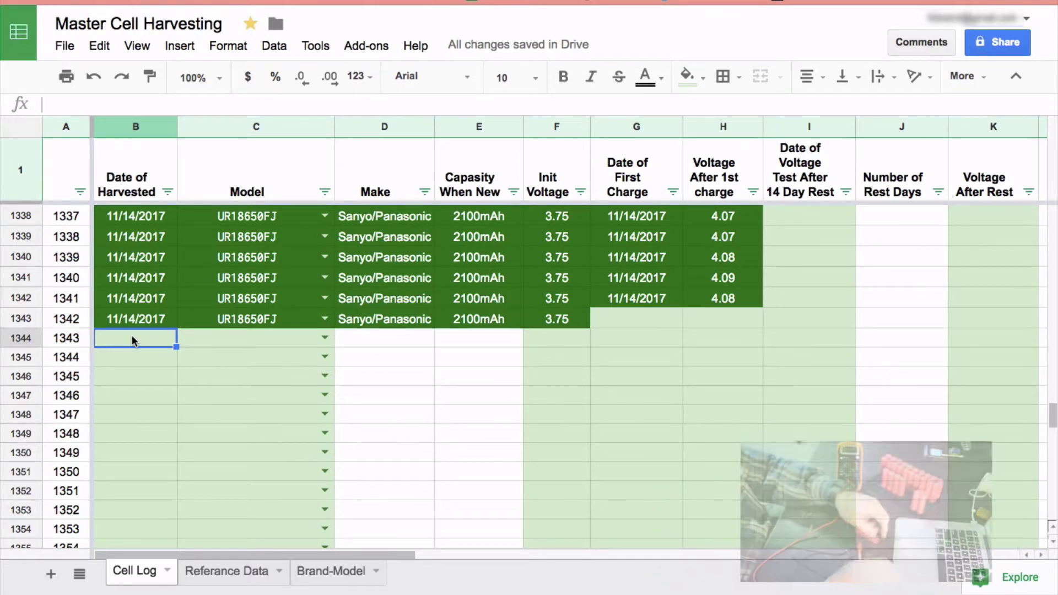
# Enter initial voltage 3.75 and harvest date 11/15/2017 for cell 1343 in row 1344.
pyautogui.press('Tab')
pyautogui.press('Tab')
pyautogui.press('Tab')
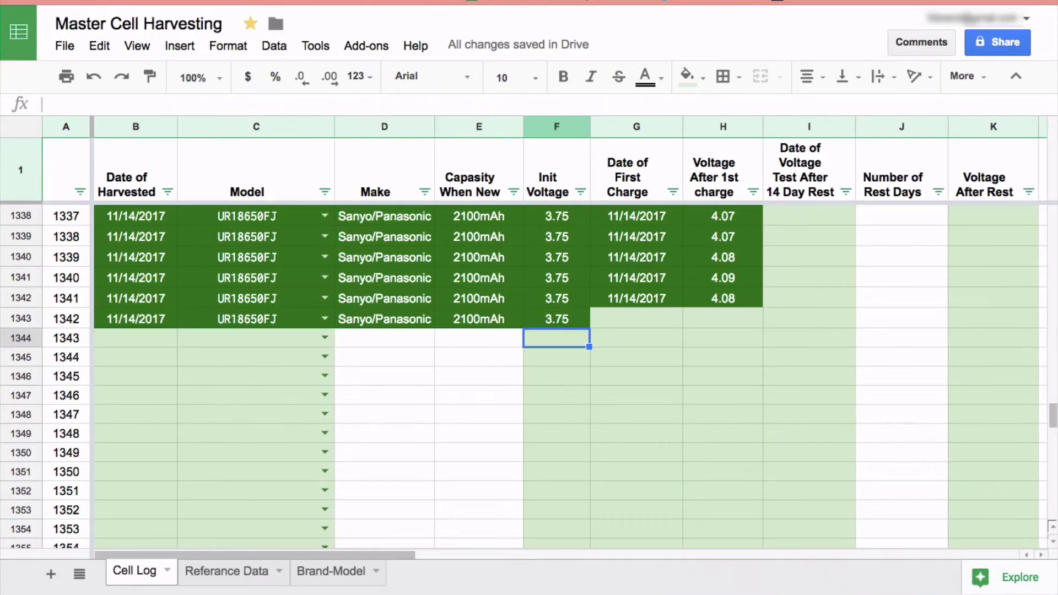
pyautogui.write('3.75')
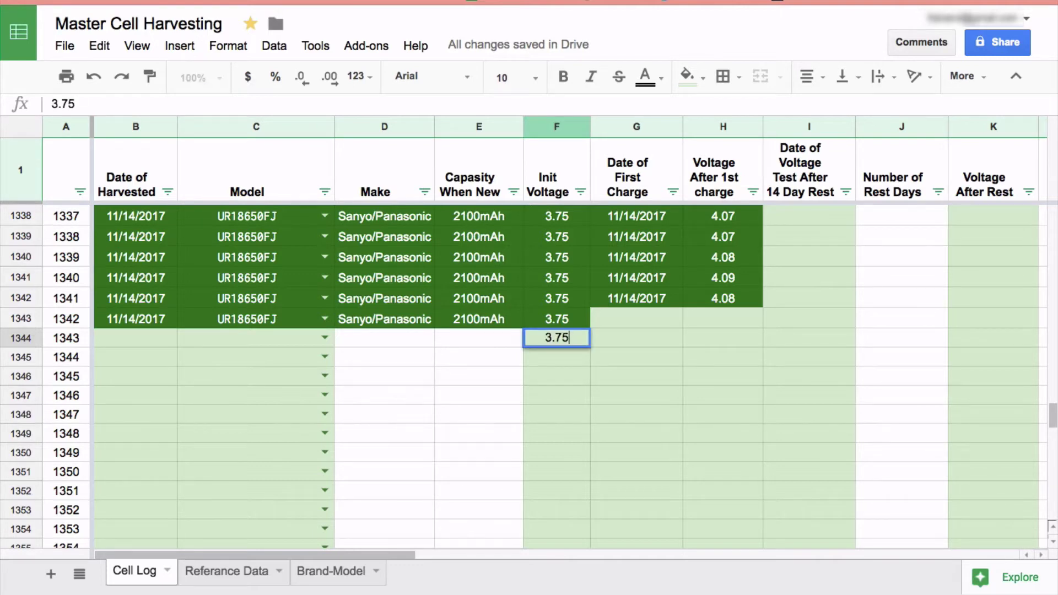
pyautogui.press('Left')
pyautogui.press('Left')
pyautogui.press('Left')
pyautogui.press('Left')
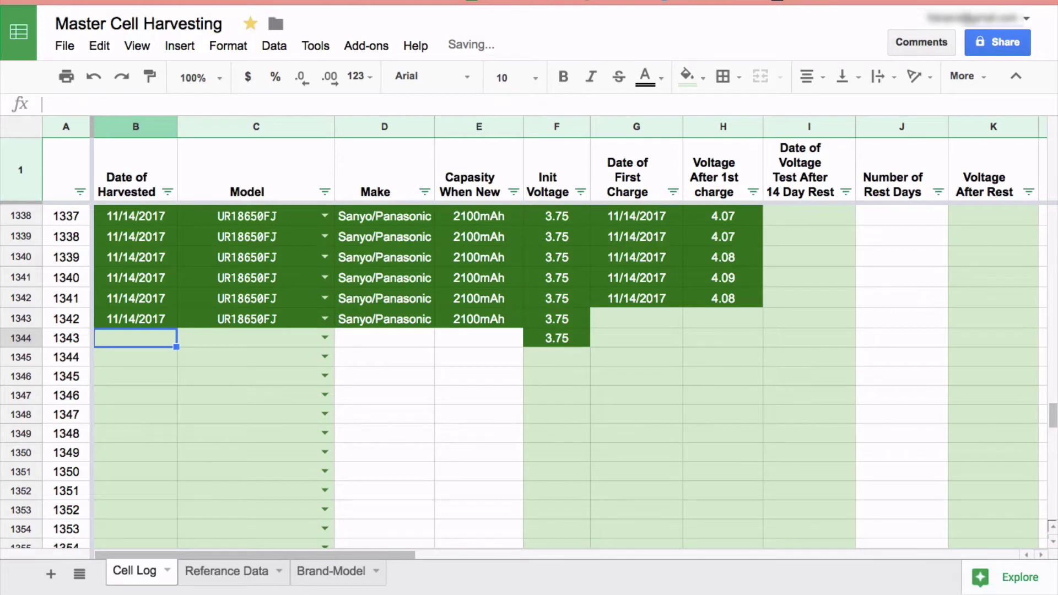
pyautogui.write('11/15')
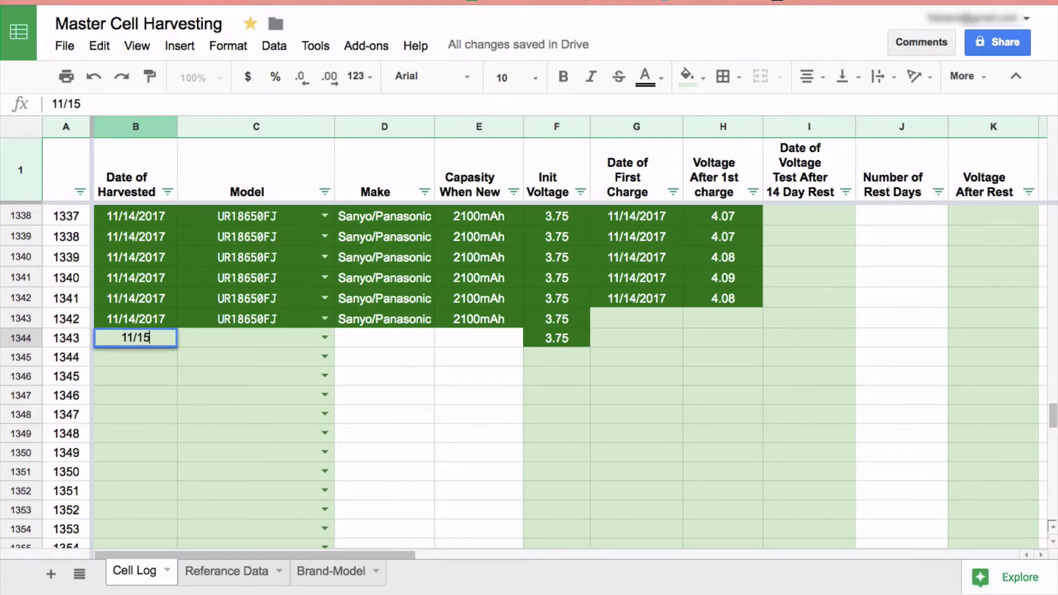
pyautogui.press('Tab')
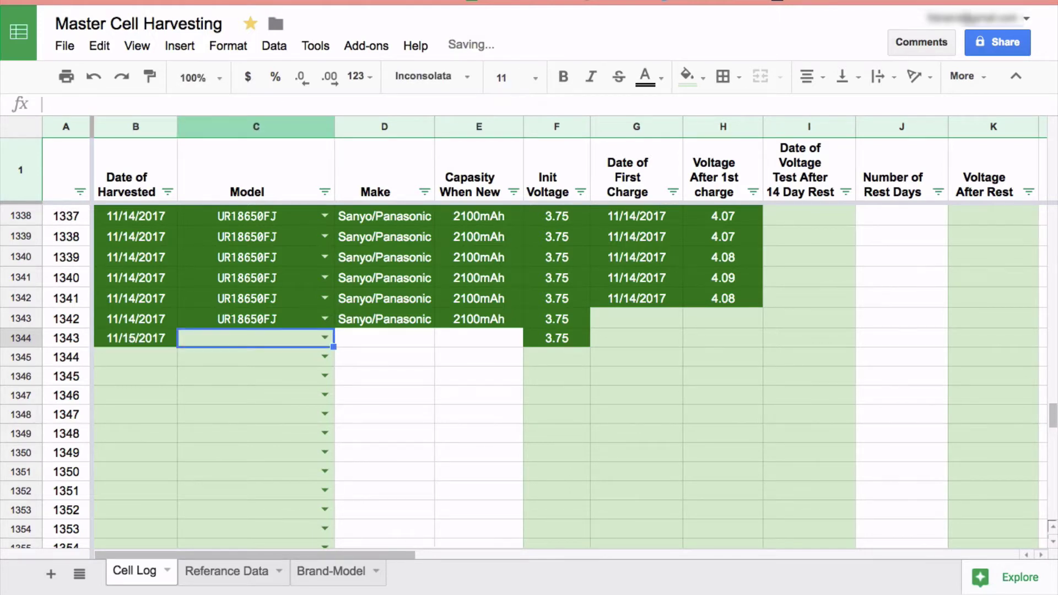
pyautogui.press('Up')
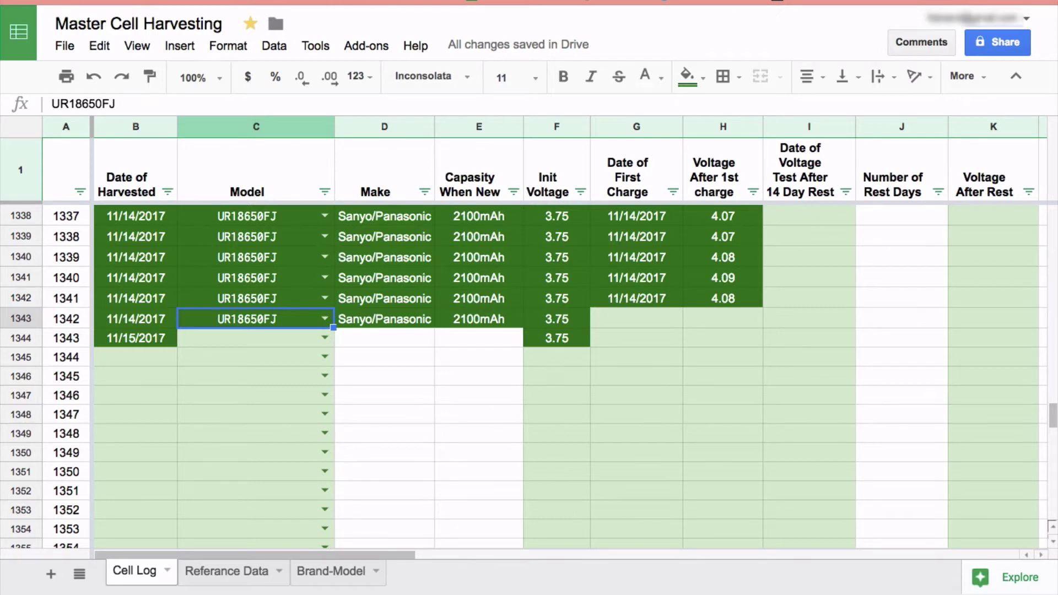
# Check the Brand-Model sheet, then set cell 1343's model to UR18650FJ from autocomplete.
pyautogui.click(318, 579)
pyautogui.scroll(-2, 396, 355)
pyautogui.scroll(-7, 397, 357)
pyautogui.scroll(-3, 396, 358)
pyautogui.scroll(-1, 396, 357)
pyautogui.scroll(-3, 396, 357)
pyautogui.scroll(-4, 396, 358)
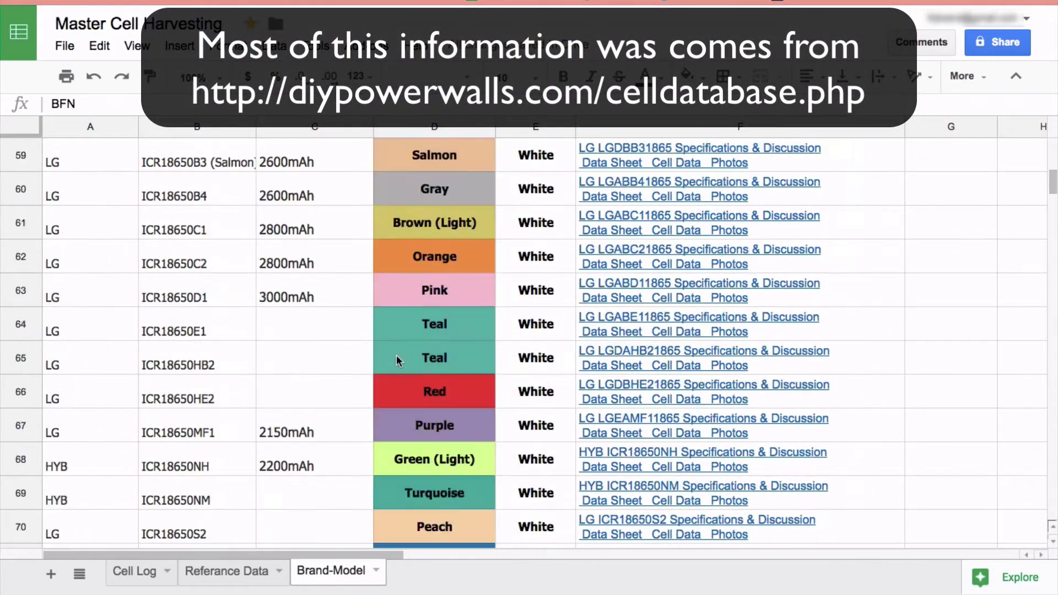
pyautogui.scroll(-2, 396, 357)
pyautogui.scroll(-3, 397, 357)
pyautogui.scroll(-3, 396, 358)
pyautogui.scroll(-4, 396, 357)
pyautogui.scroll(10, 397, 355)
pyautogui.scroll(2, 397, 355)
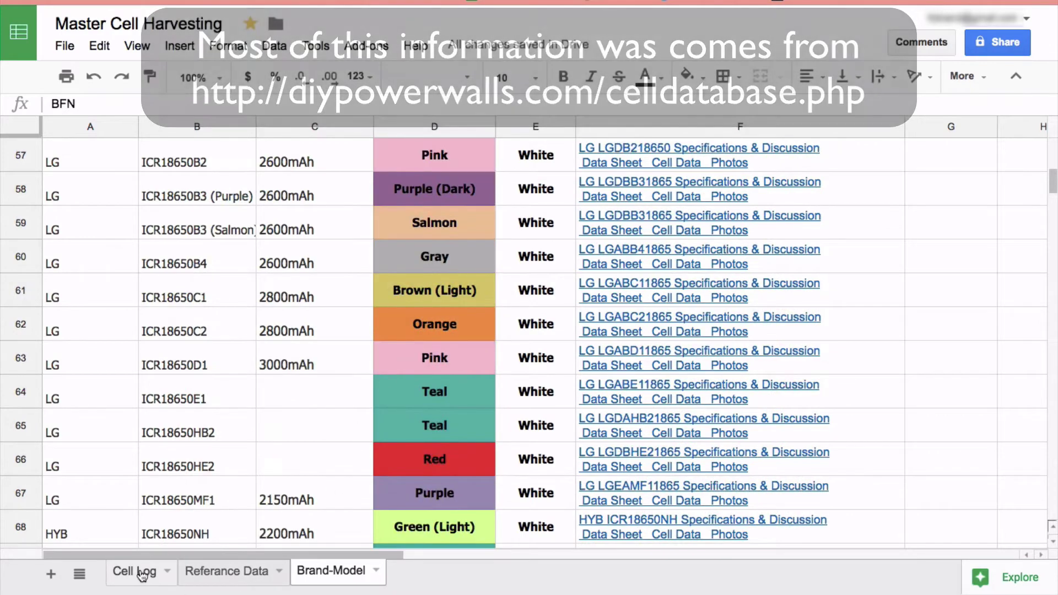
pyautogui.click(141, 576)
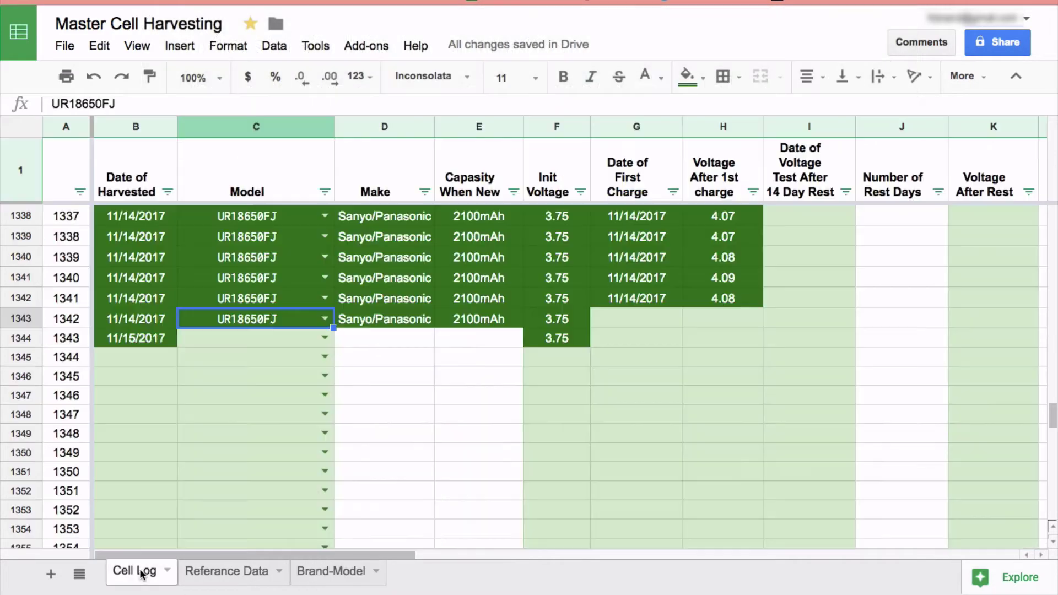
pyautogui.click(239, 337)
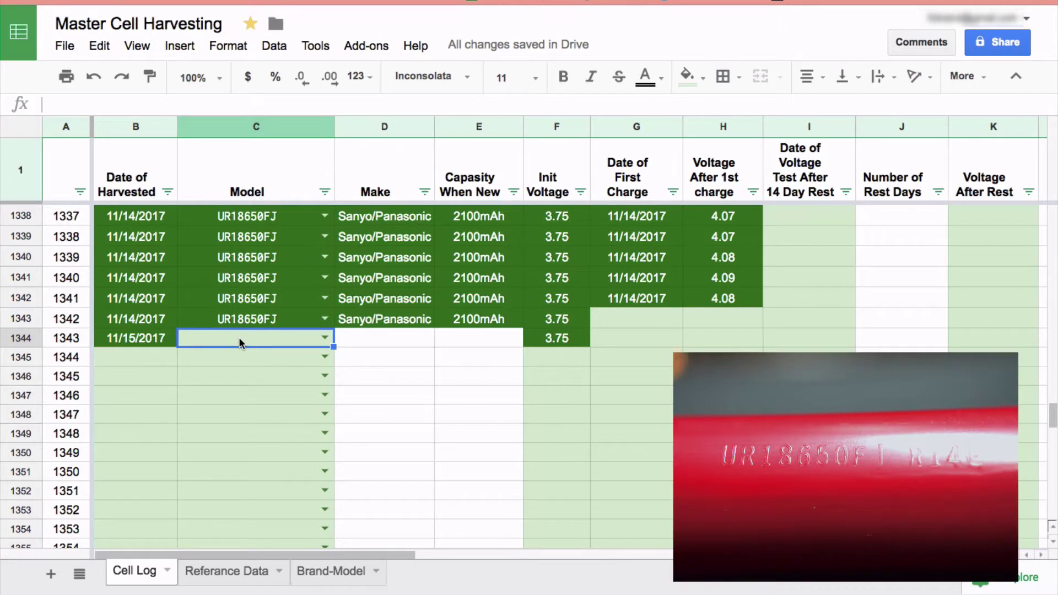
pyautogui.write('ur18')
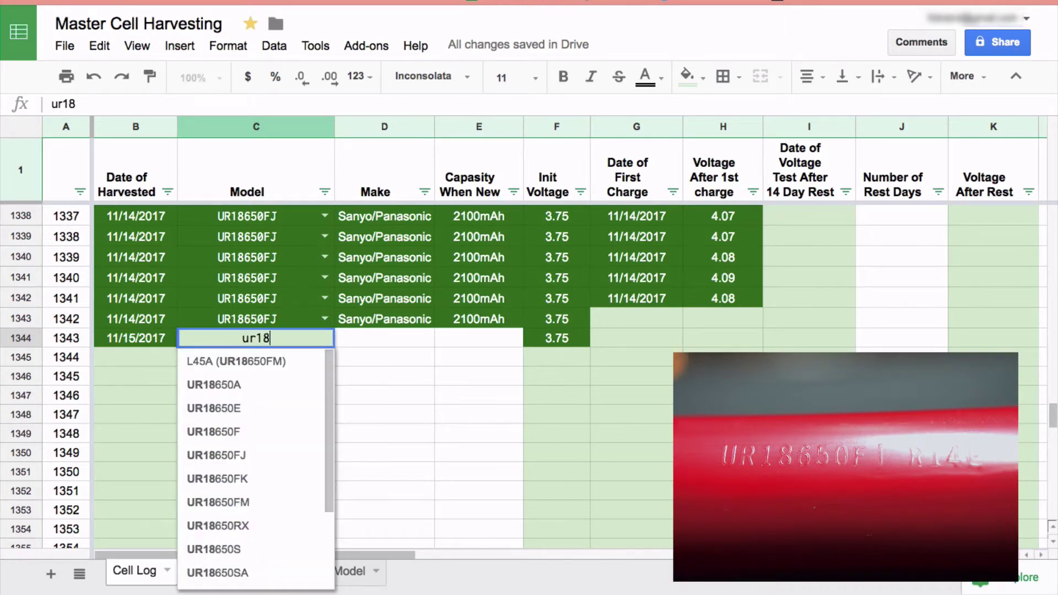
pyautogui.write('650')
pyautogui.press('Down')
pyautogui.press('Down')
pyautogui.press('Down')
pyautogui.press('Down')
pyautogui.press('Down')
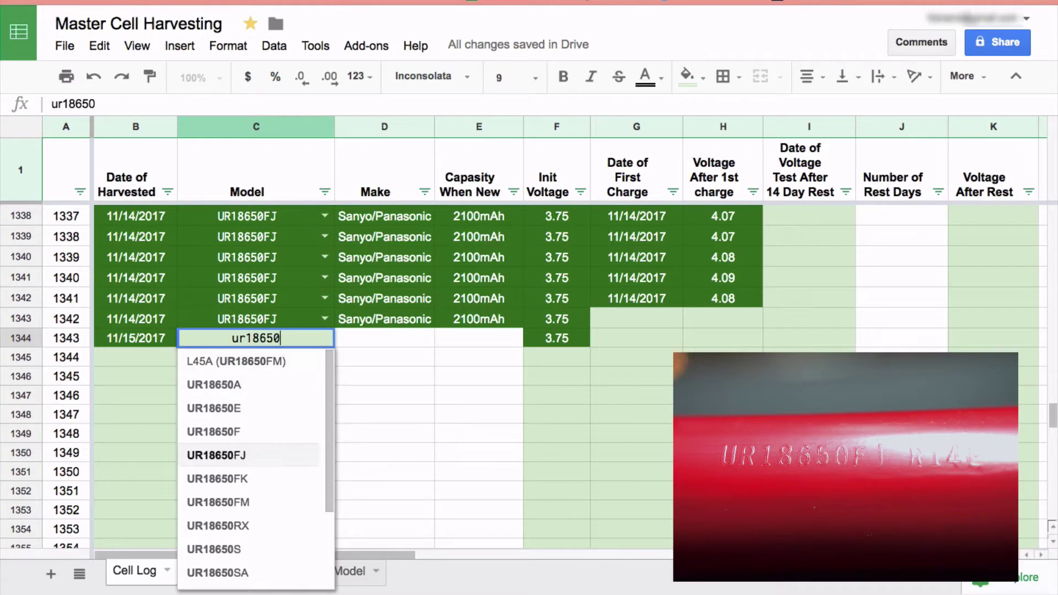
pyautogui.press('Return')
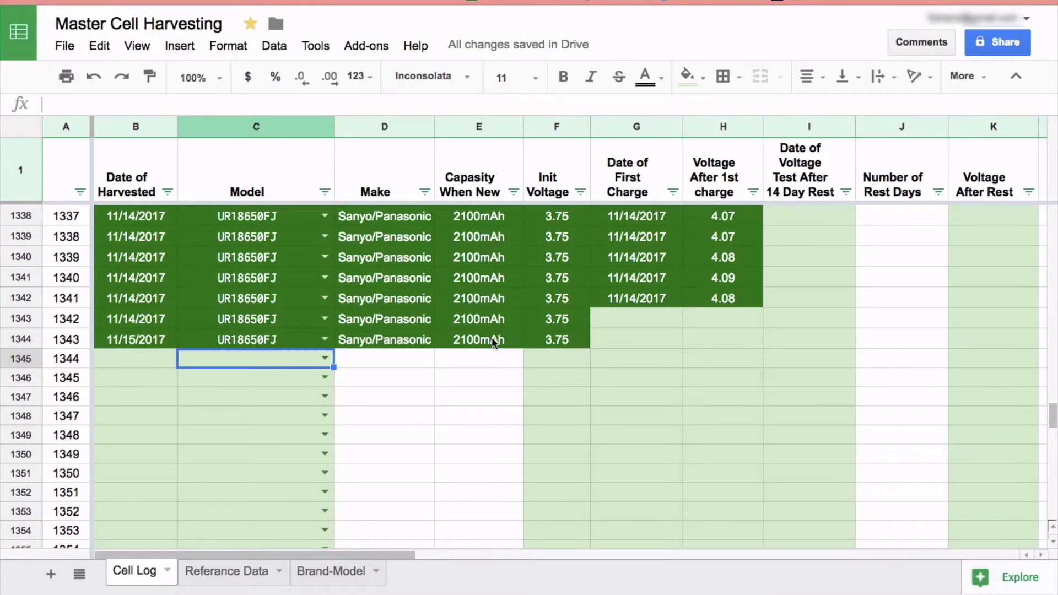
# Inspect the make and capacity lookups that filled in for row 1344.
pyautogui.click(493, 338)
pyautogui.click(394, 340)
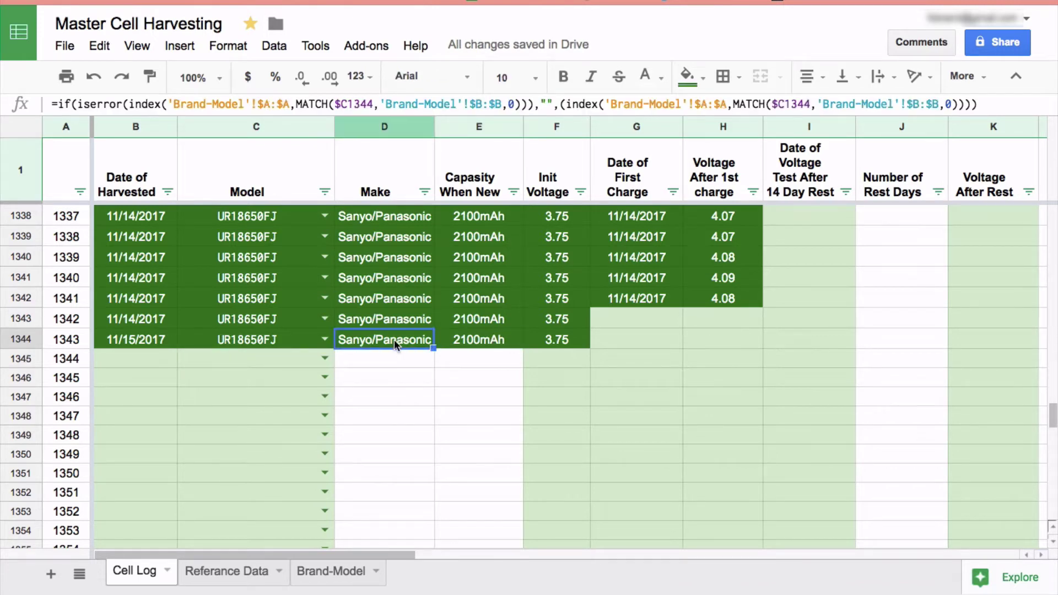
pyautogui.click(496, 340)
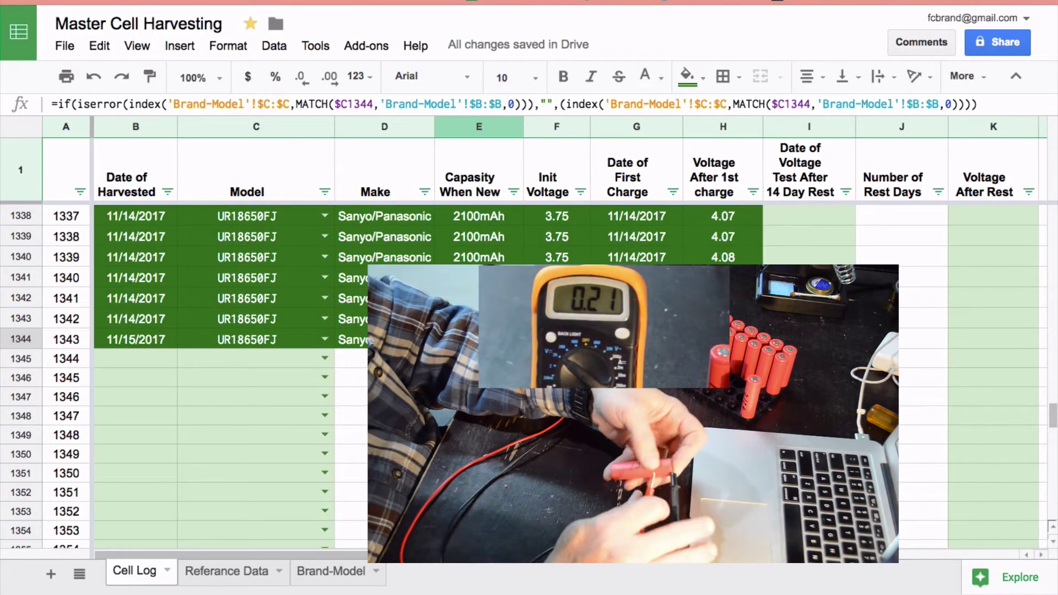
# Enter first charge date 11/14/2017 and 4.16 V after first charge for cell 1342.
pyautogui.press('Up')
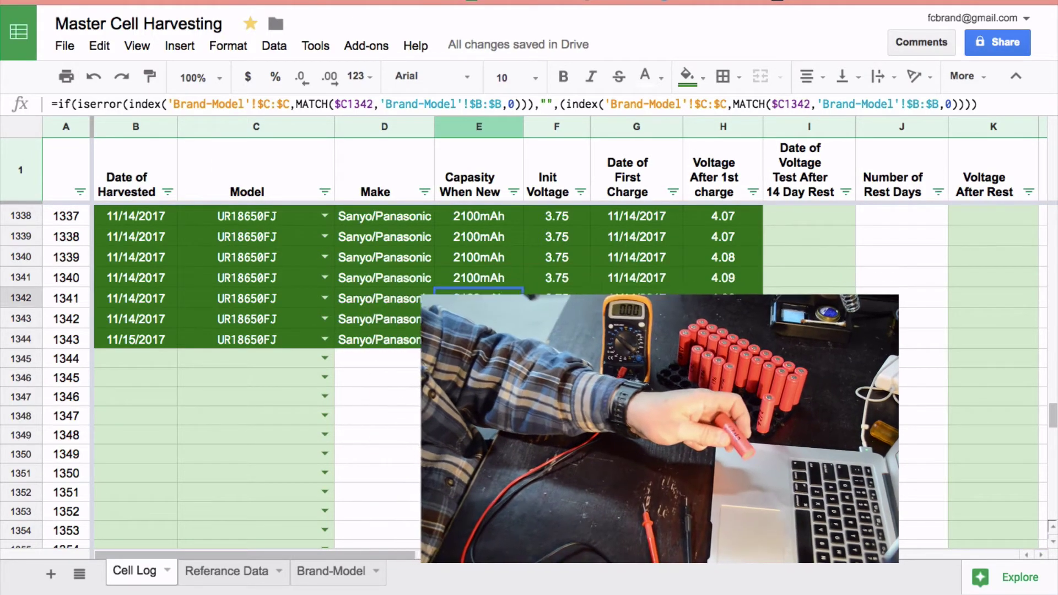
pyautogui.press('Right')
pyautogui.press('Right')
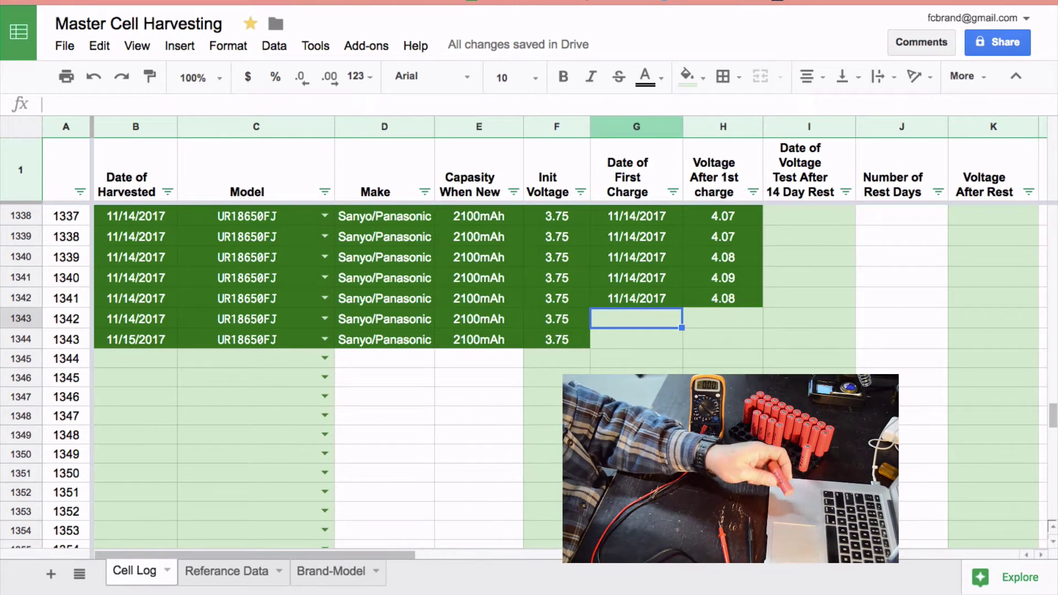
pyautogui.write('11')
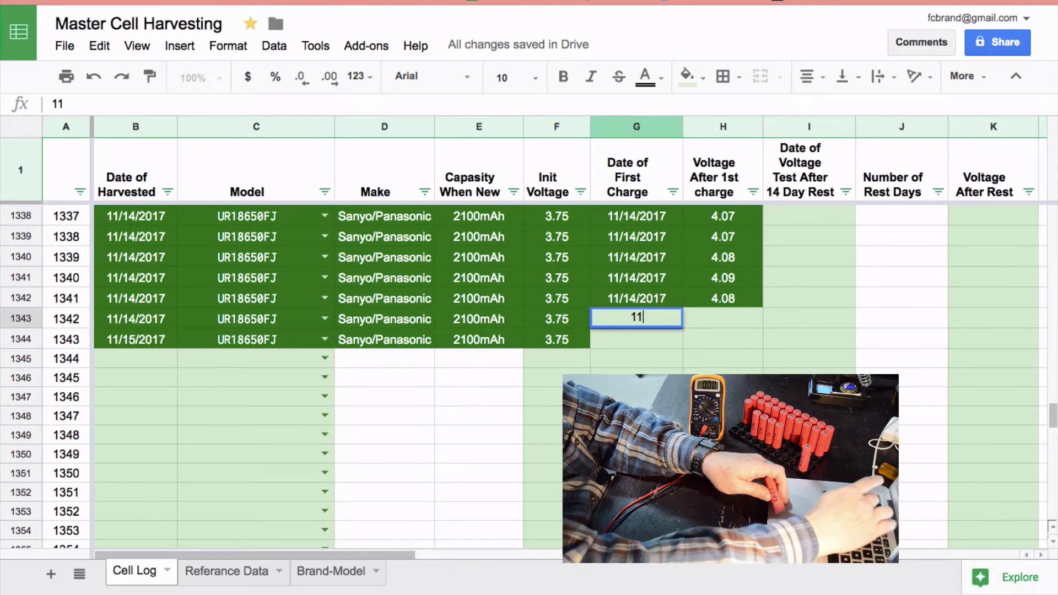
pyautogui.write('/1')
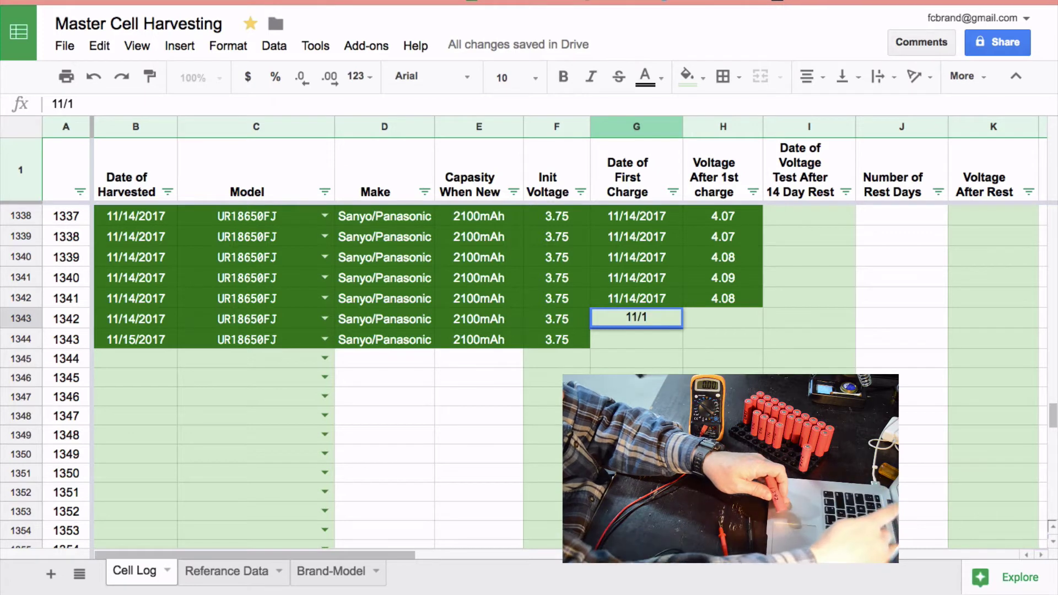
pyautogui.write('4')
pyautogui.press('Tab')
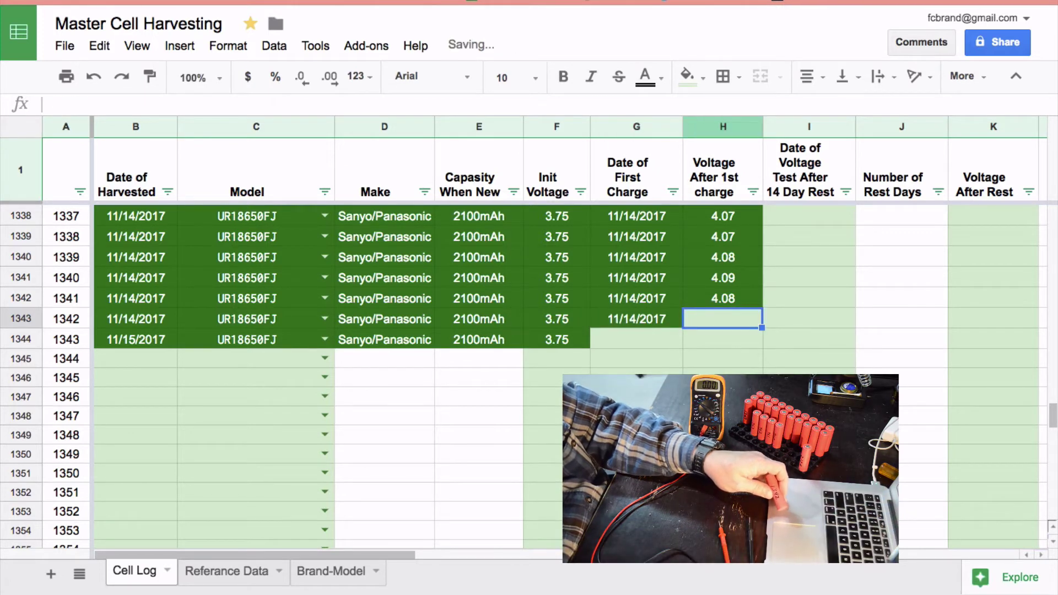
pyautogui.write('4.')
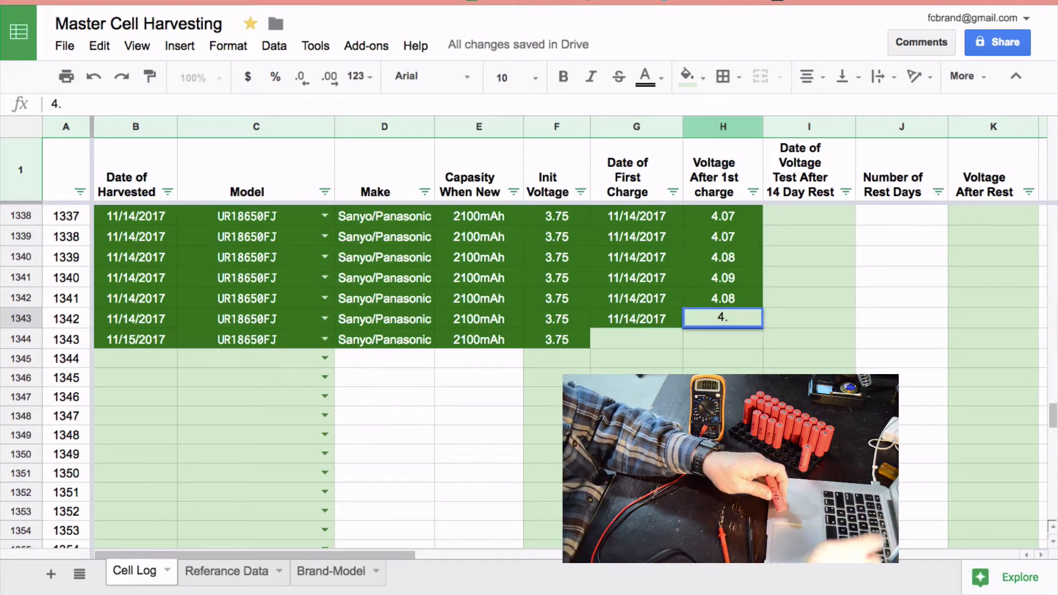
pyautogui.write('16')
pyautogui.press('Return')
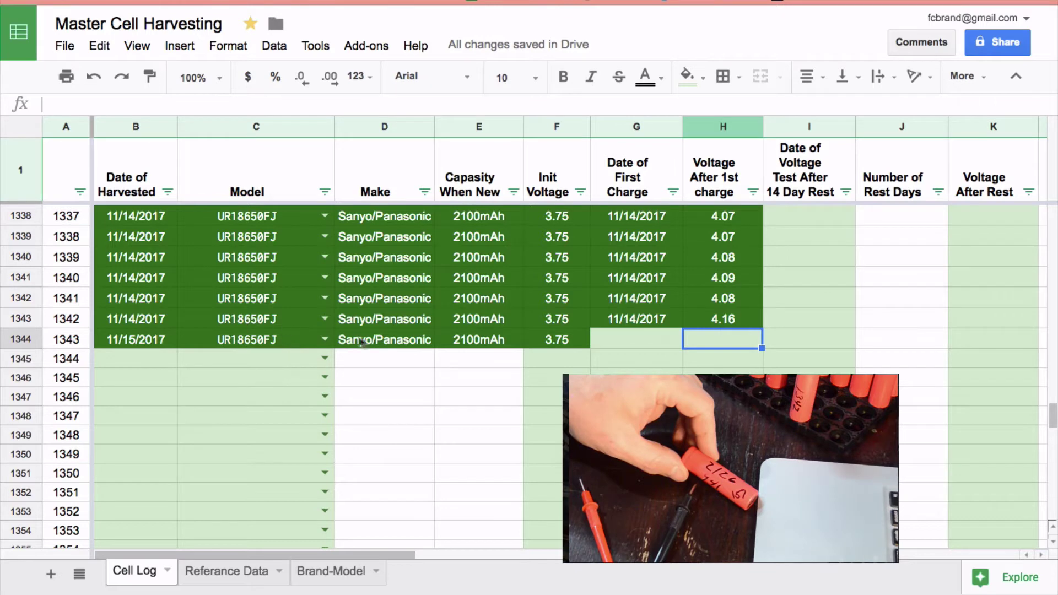
pyautogui.click(472, 323)
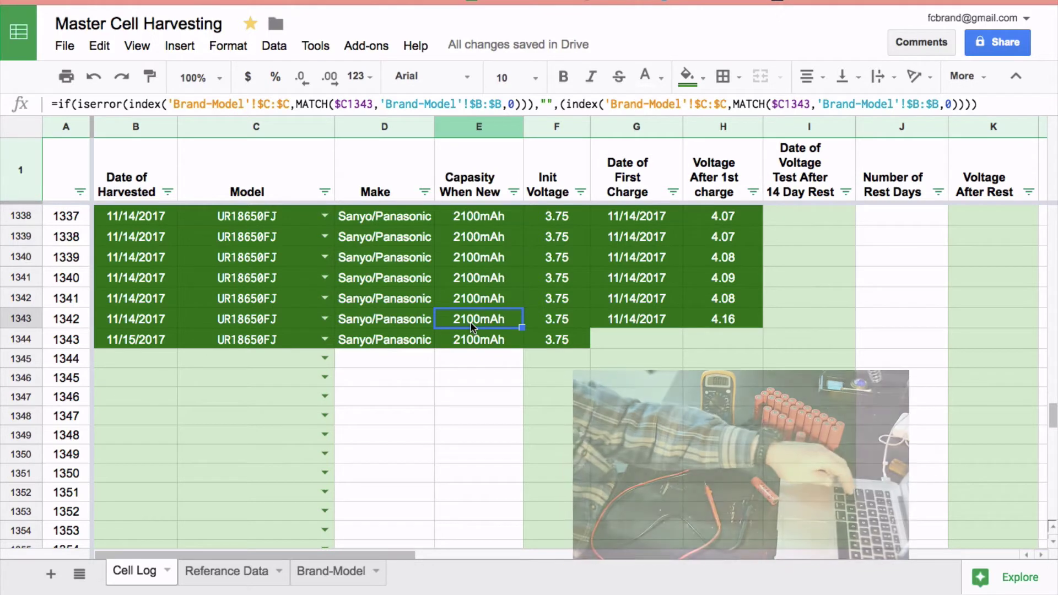
pyautogui.press('pageup')
pyautogui.press('pageup')
pyautogui.press('pageup')
pyautogui.press('pageup')
pyautogui.press('pageup')
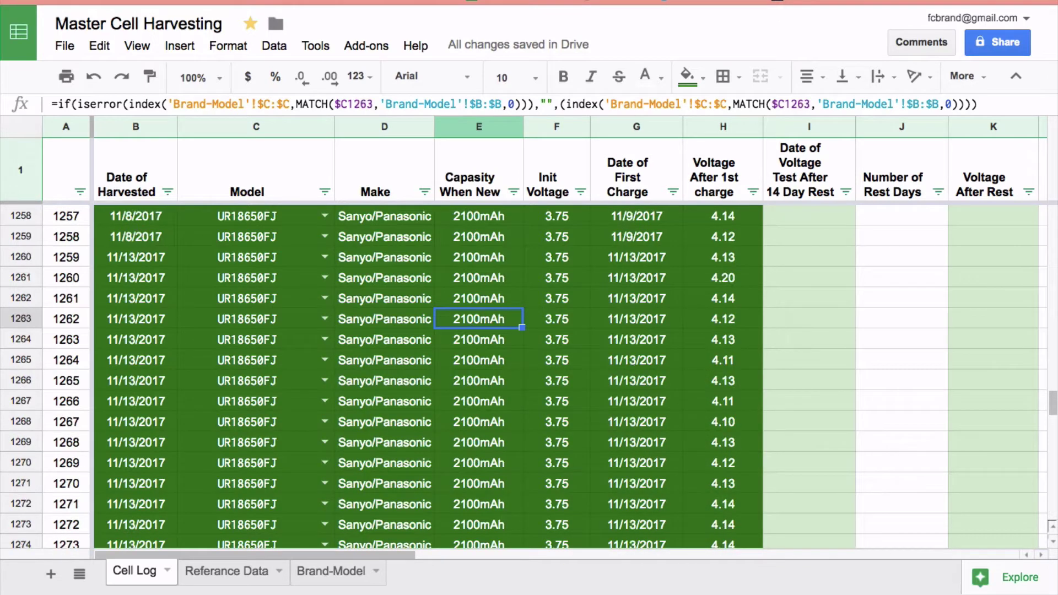
pyautogui.press('pageup')
pyautogui.press('pageup')
pyautogui.press('pageup')
pyautogui.press('pageup')
pyautogui.press('pageup')
pyautogui.press('pageup')
pyautogui.press('pageup')
pyautogui.press('pageup')
pyautogui.press('pageup')
pyautogui.press('pageup')
pyautogui.press('pageup')
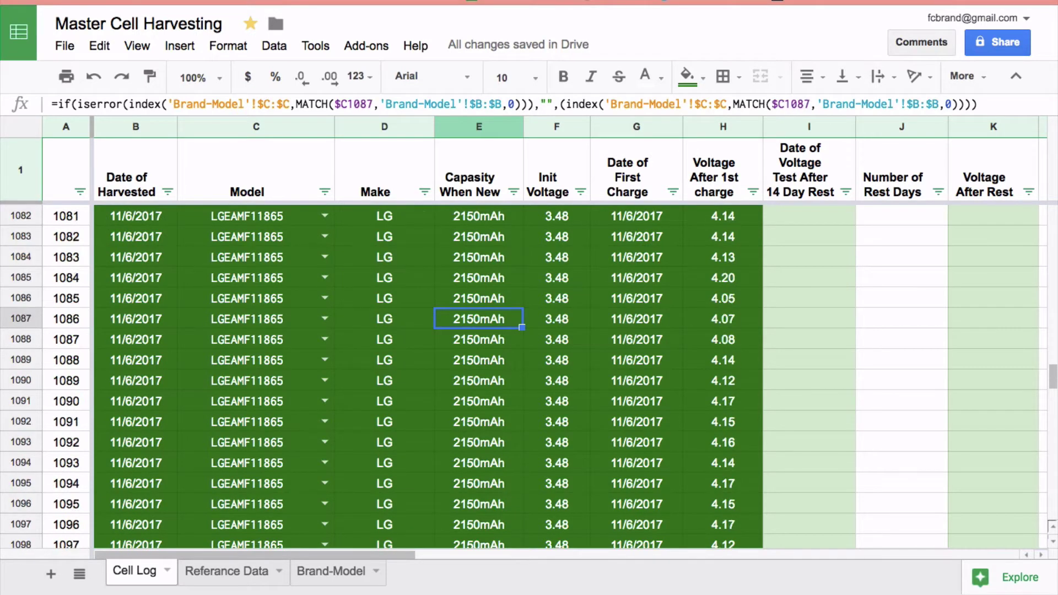
pyautogui.press('pageup')
pyautogui.press('pageup')
pyautogui.press('pageup')
pyautogui.press('pageup')
pyautogui.press('pageup')
pyautogui.press('pageup')
pyautogui.press('pageup')
pyautogui.press('pageup')
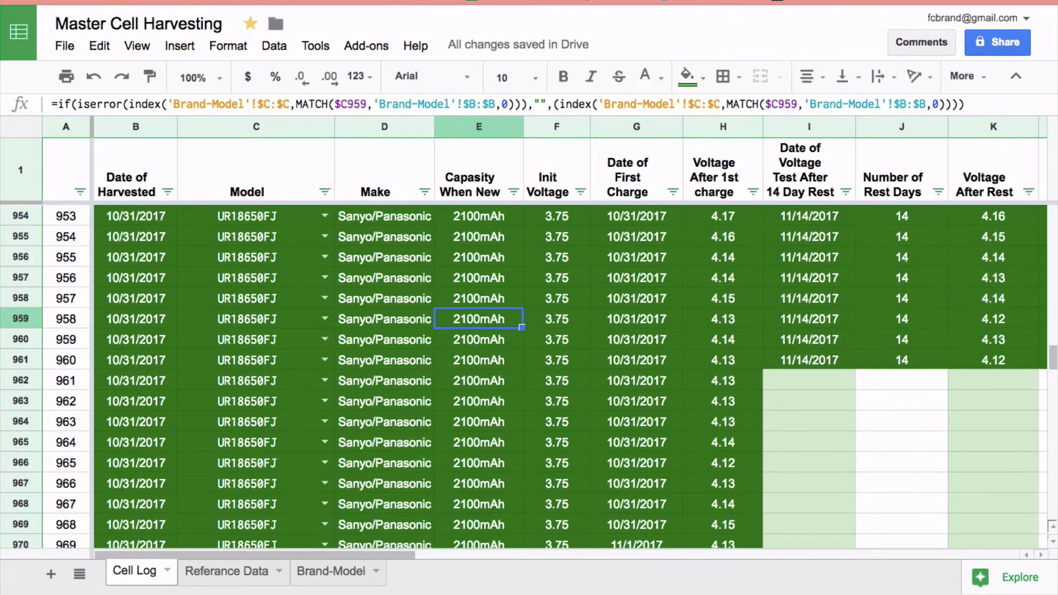
pyautogui.press('pageup')
pyautogui.press('Down')
pyautogui.press('Down')
pyautogui.press('Down')
pyautogui.press('Down')
pyautogui.press('Down')
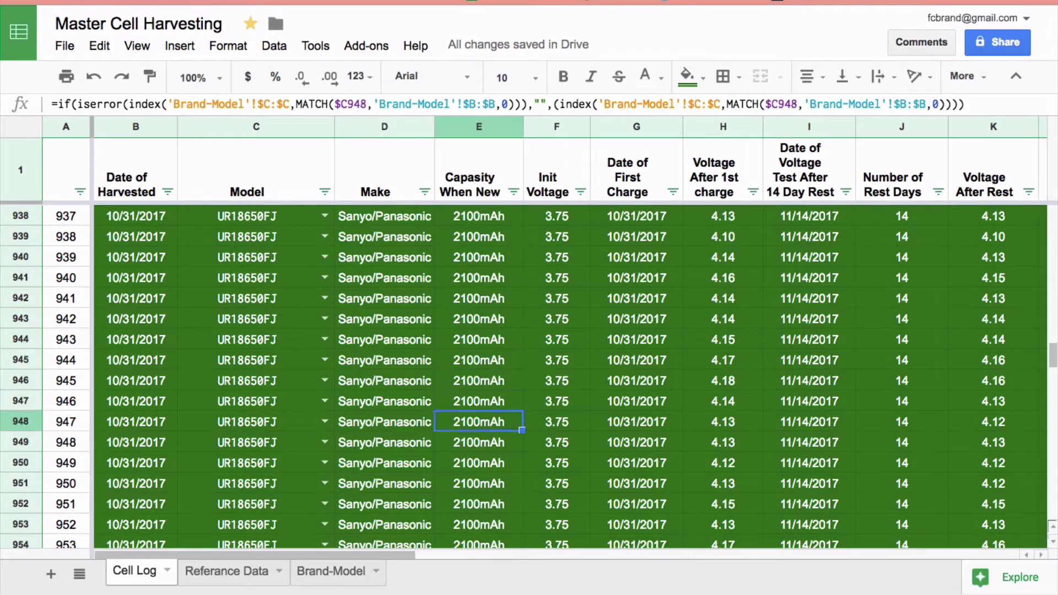
pyautogui.press('Up')
pyautogui.press('Up')
pyautogui.press('Up')
pyautogui.press('Up')
pyautogui.press('Up')
pyautogui.press('Up')
pyautogui.press('Up')
pyautogui.press('Down')
pyautogui.press('Right')
pyautogui.press('Right')
pyautogui.press('Right')
pyautogui.press('Right')
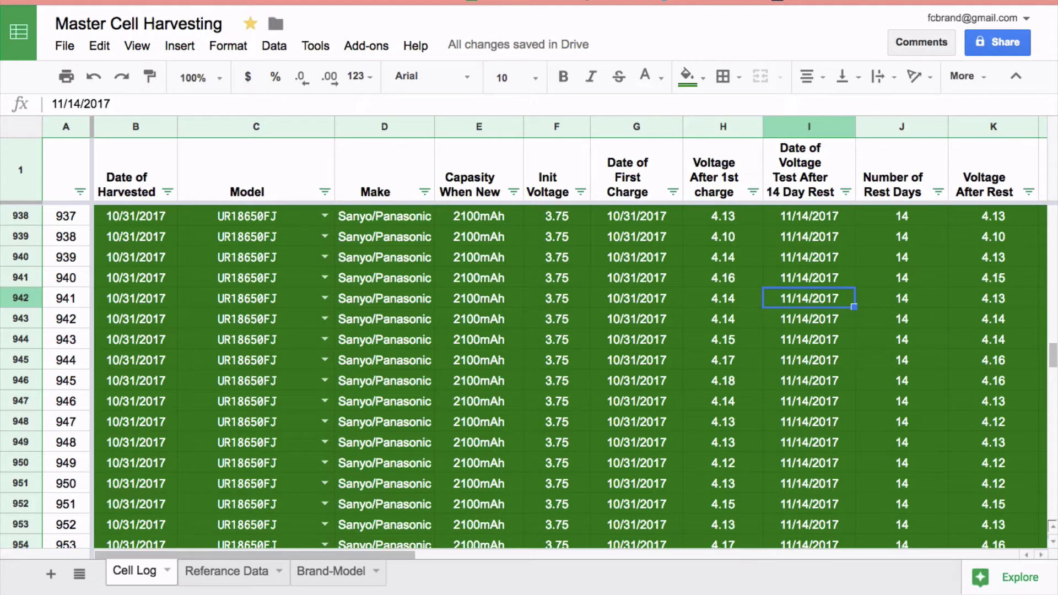
pyautogui.press('Right')
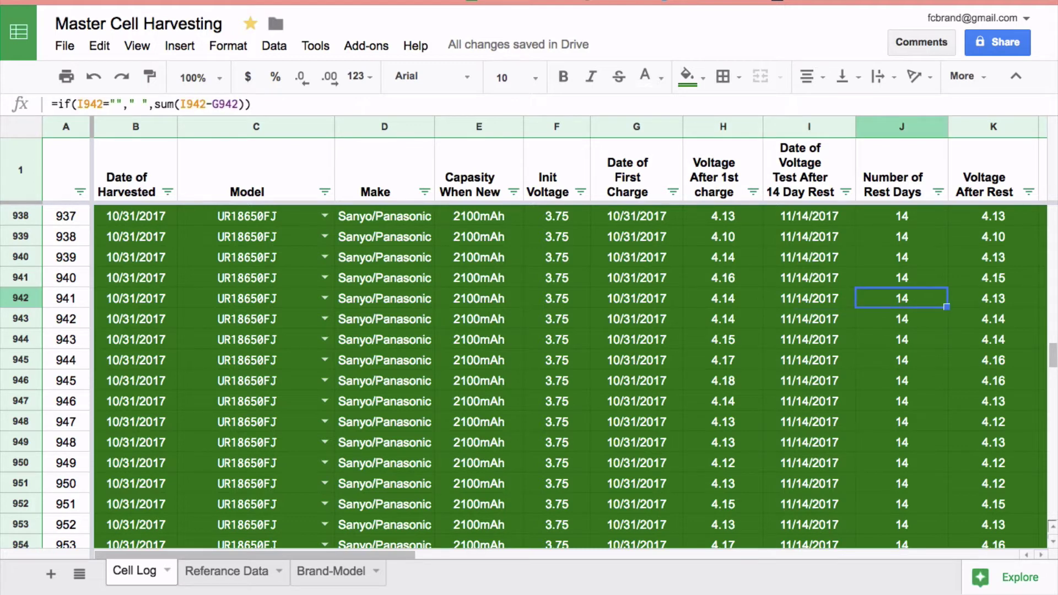
pyautogui.press('Left')
pyautogui.press('Right')
pyautogui.press('Right')
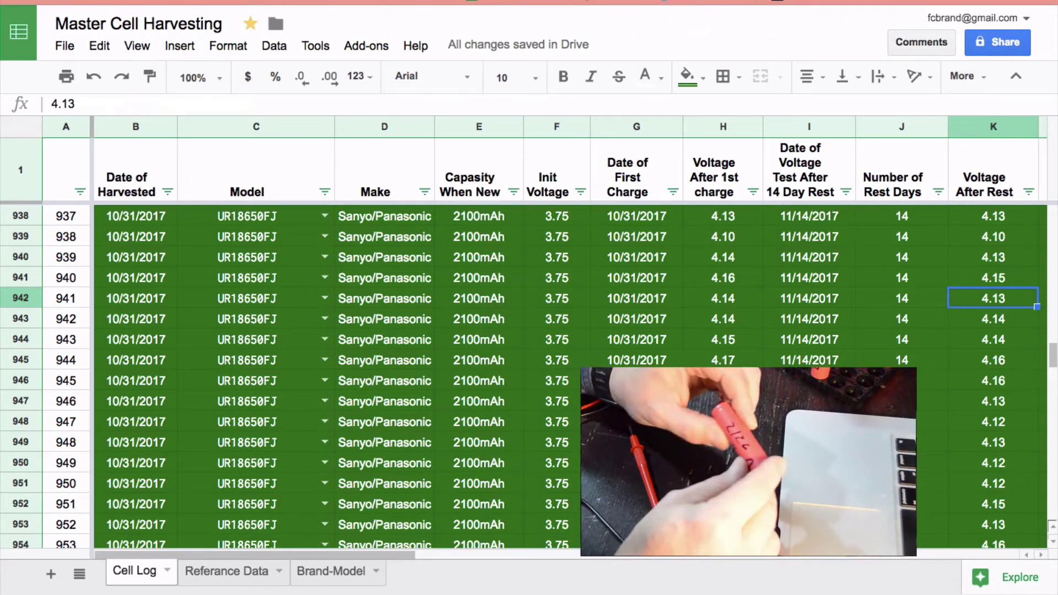
# Enter resistance 157 and discharge capacity 2126 mAh for cell 941 in row 942.
pyautogui.press('Right')
pyautogui.press('Right')
pyautogui.press('Right')
pyautogui.press('Right')
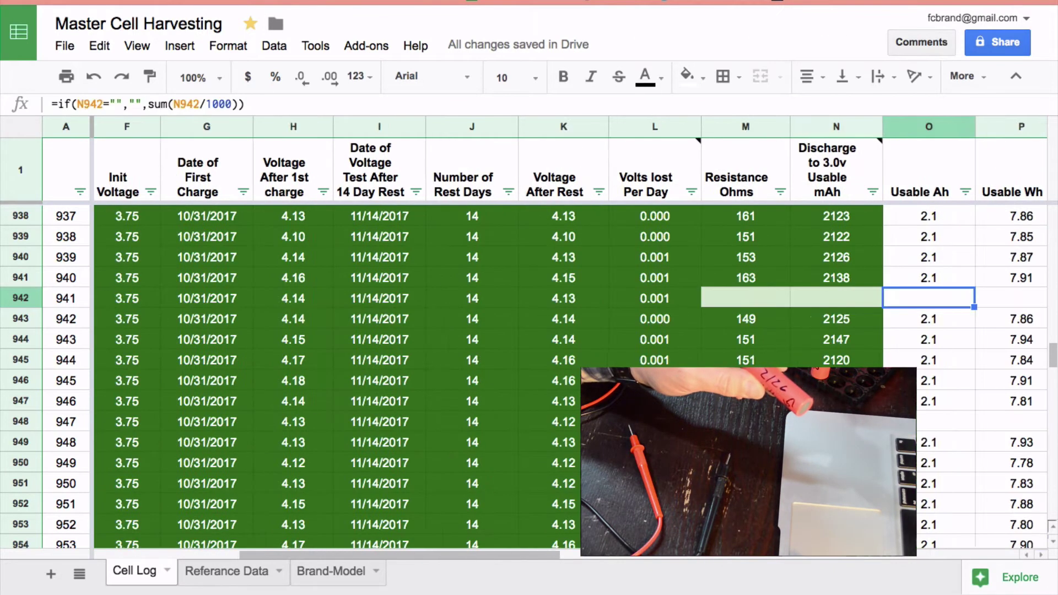
pyautogui.press('Left')
pyautogui.press('Left')
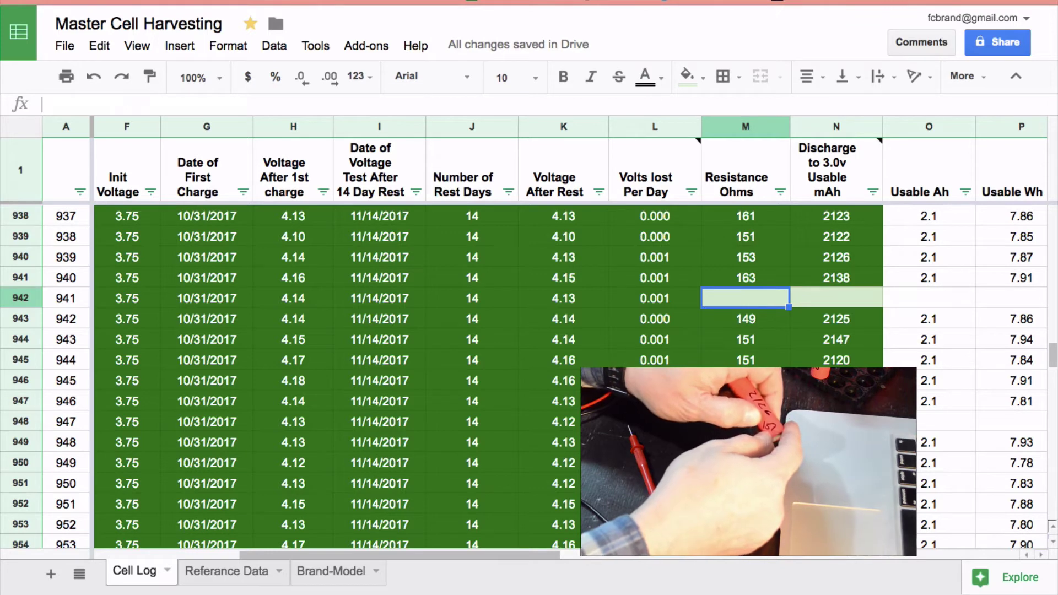
pyautogui.press('Right')
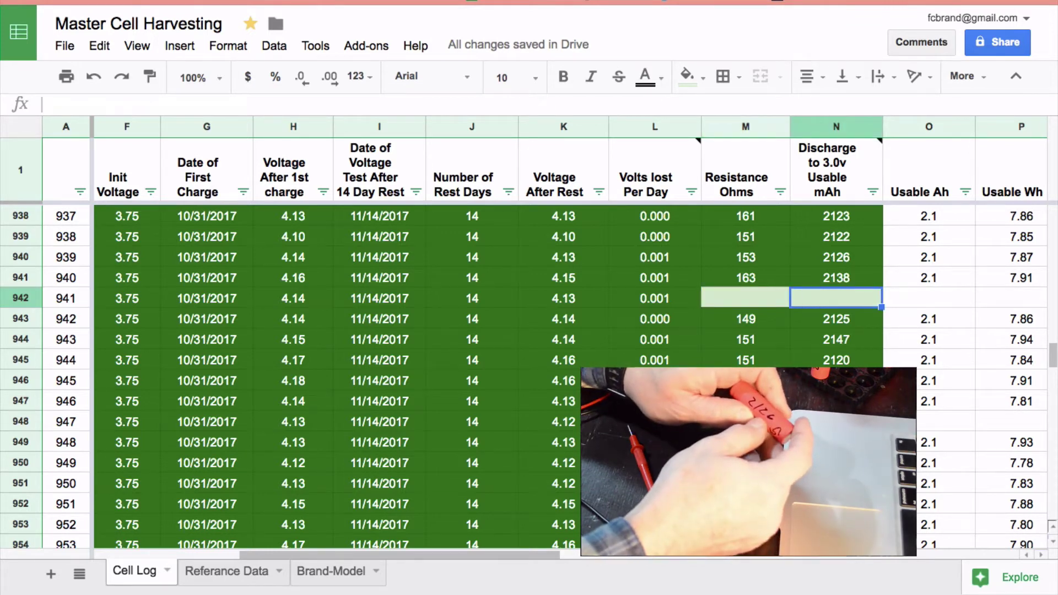
pyautogui.press('Left')
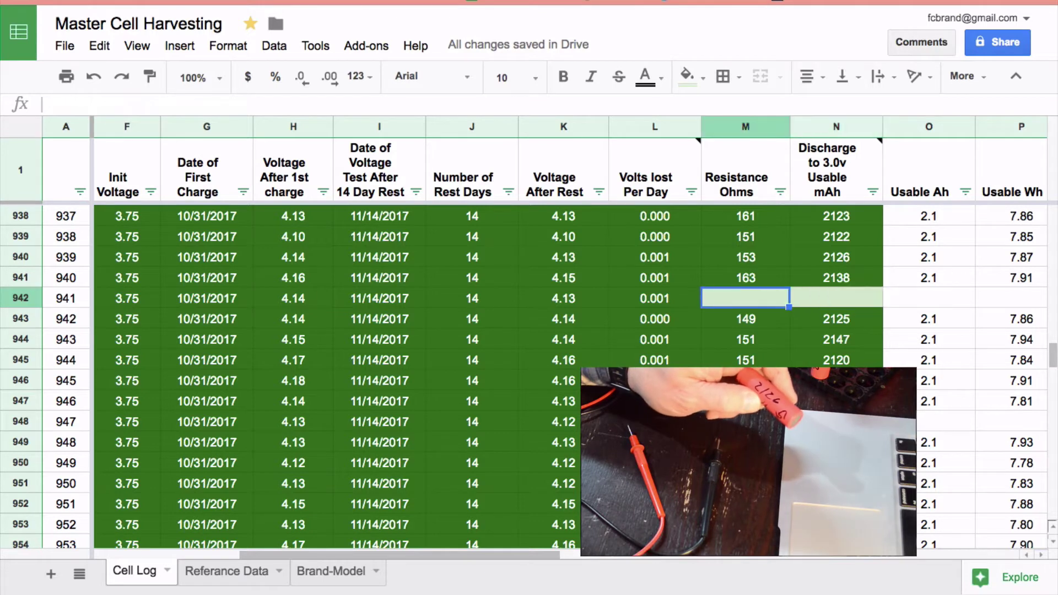
pyautogui.write('15')
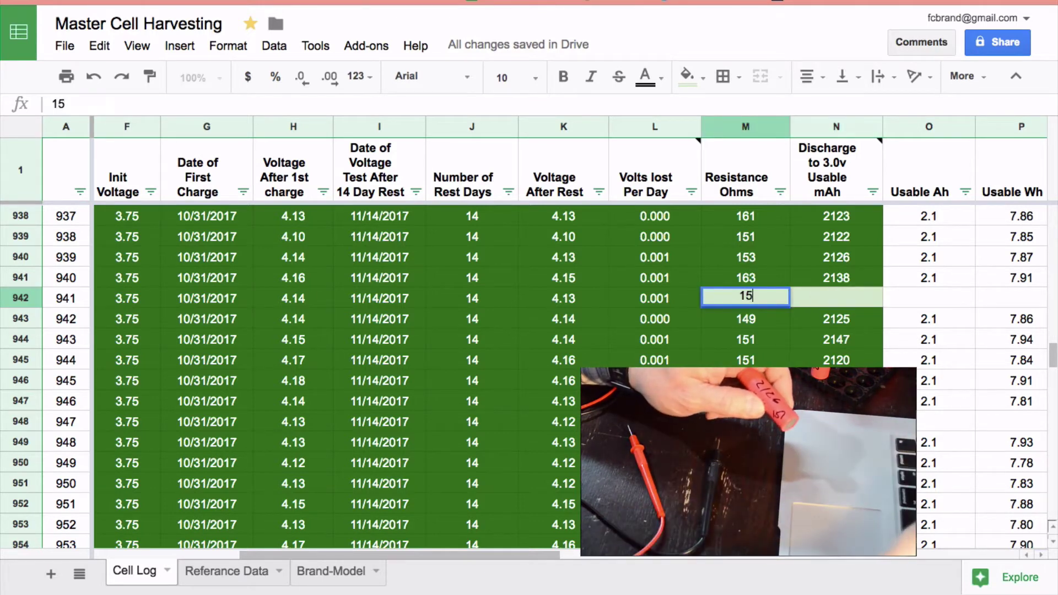
pyautogui.write('7')
pyautogui.press('Tab')
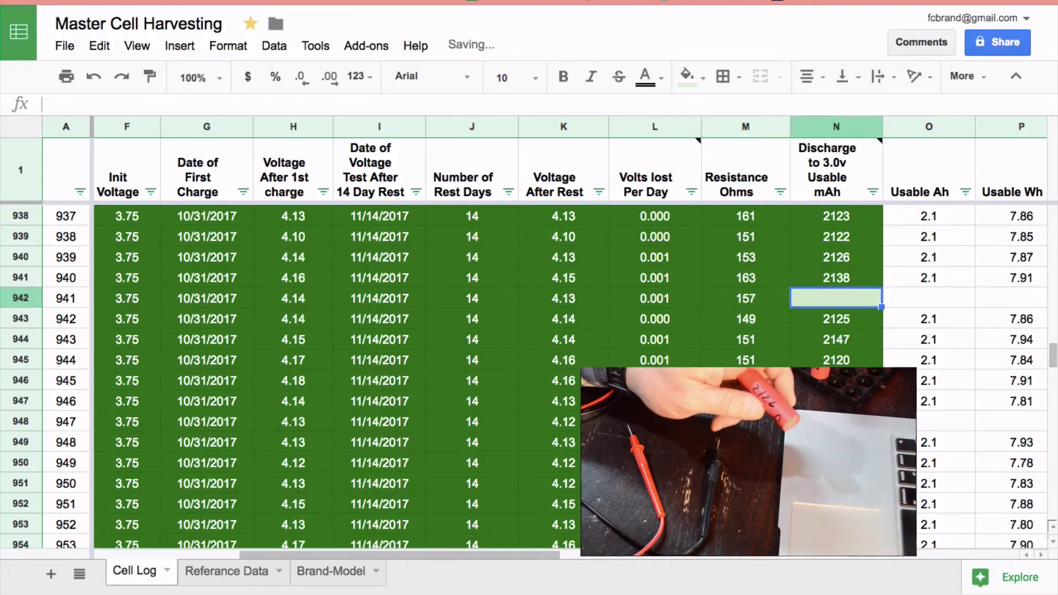
pyautogui.write('21')
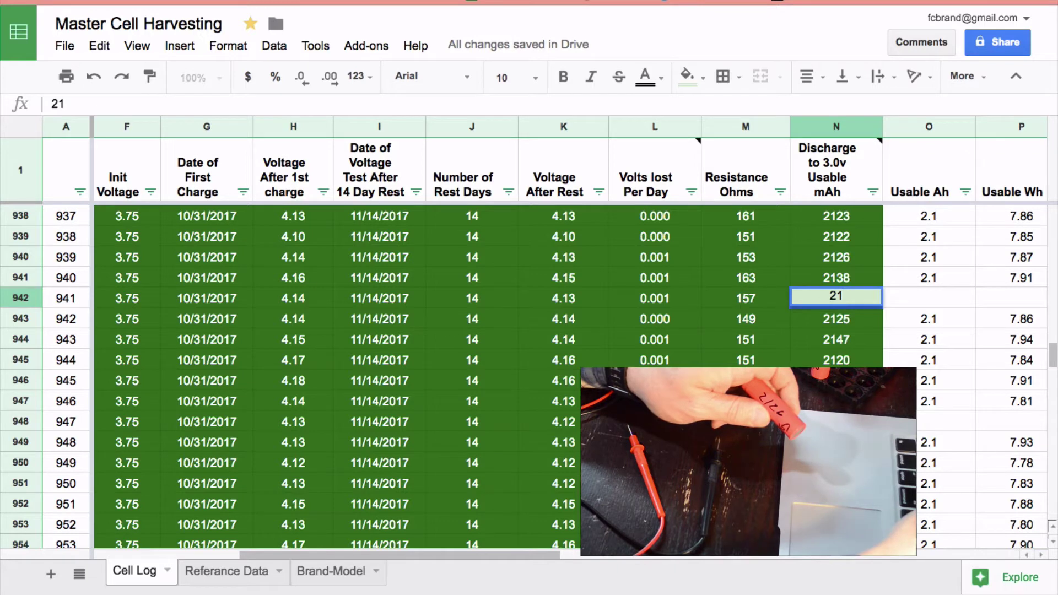
pyautogui.write('26')
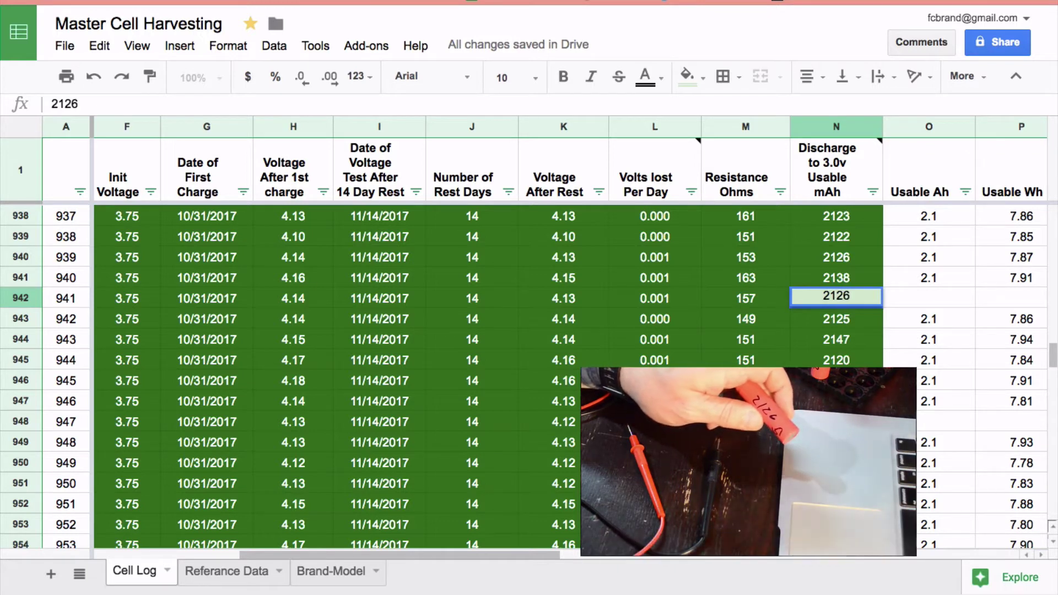
pyautogui.press('Return')
# Review row 942's computed usable Ah, Wh and after-rest voltage for cell 941.
pyautogui.press('Up')
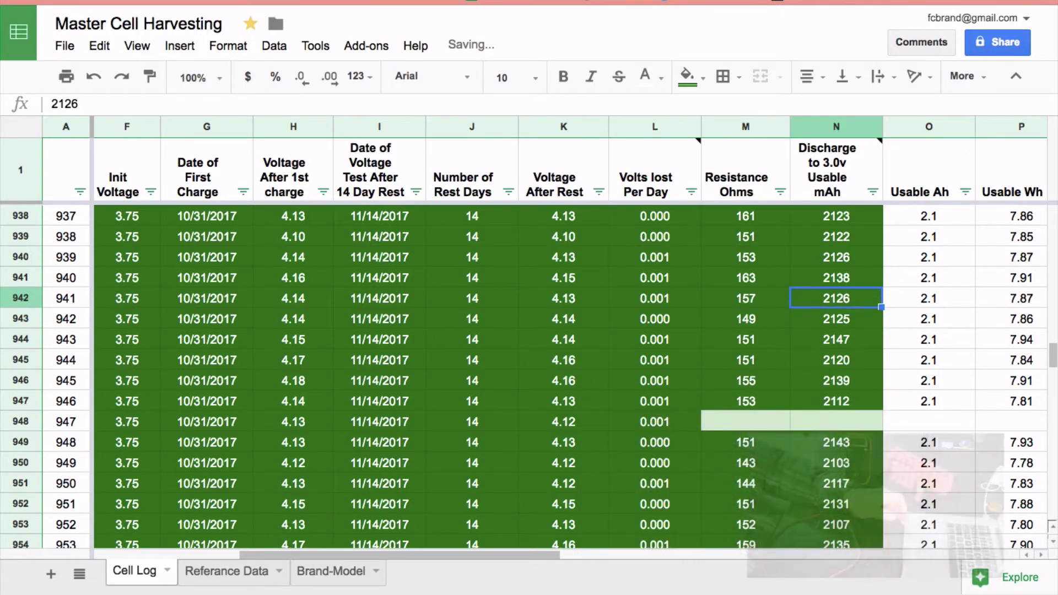
pyautogui.press('Left')
pyautogui.press('Left')
pyautogui.press('Left')
pyautogui.press('Left')
pyautogui.press('Left')
pyautogui.press('Left')
pyautogui.press('Left')
pyautogui.press('Left')
pyautogui.press('Left')
pyautogui.press('Left')
pyautogui.press('Left')
pyautogui.press('Left')
pyautogui.press('Right')
pyautogui.press('Right')
pyautogui.press('Right')
pyautogui.press('Right')
pyautogui.press('Right')
pyautogui.press('Right')
pyautogui.press('Right')
pyautogui.press('Right')
pyautogui.press('Right')
pyautogui.press('Right')
pyautogui.press('Right')
pyautogui.press('Right')
pyautogui.press('Right')
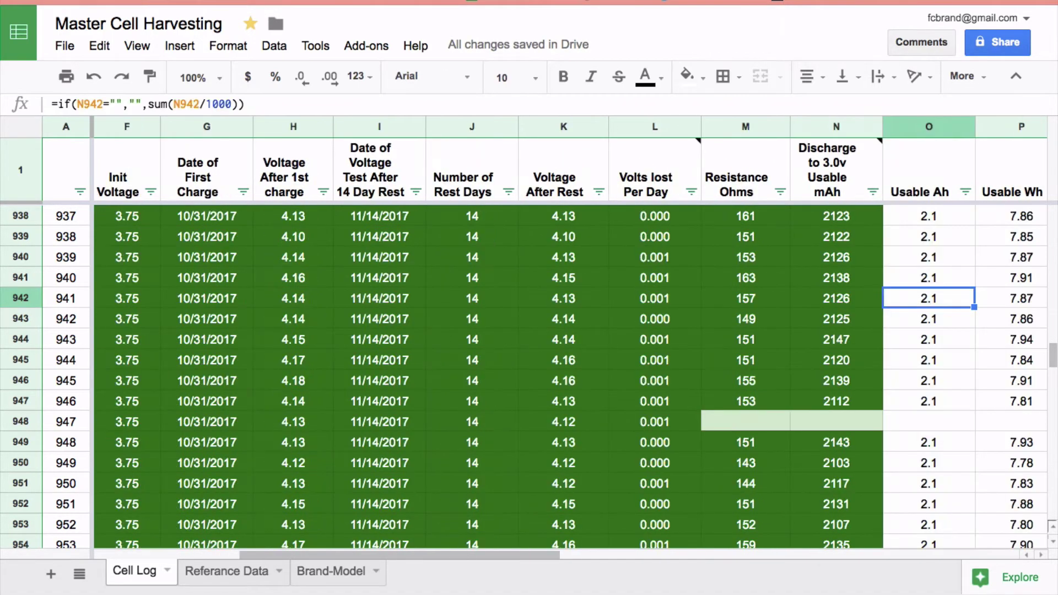
pyautogui.press('Left')
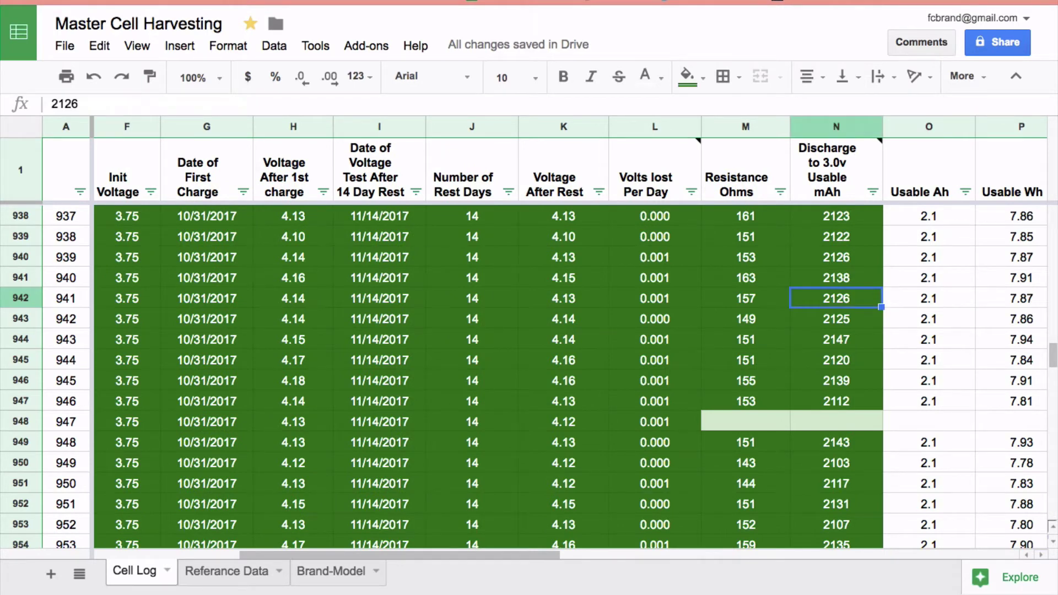
pyautogui.write('1')
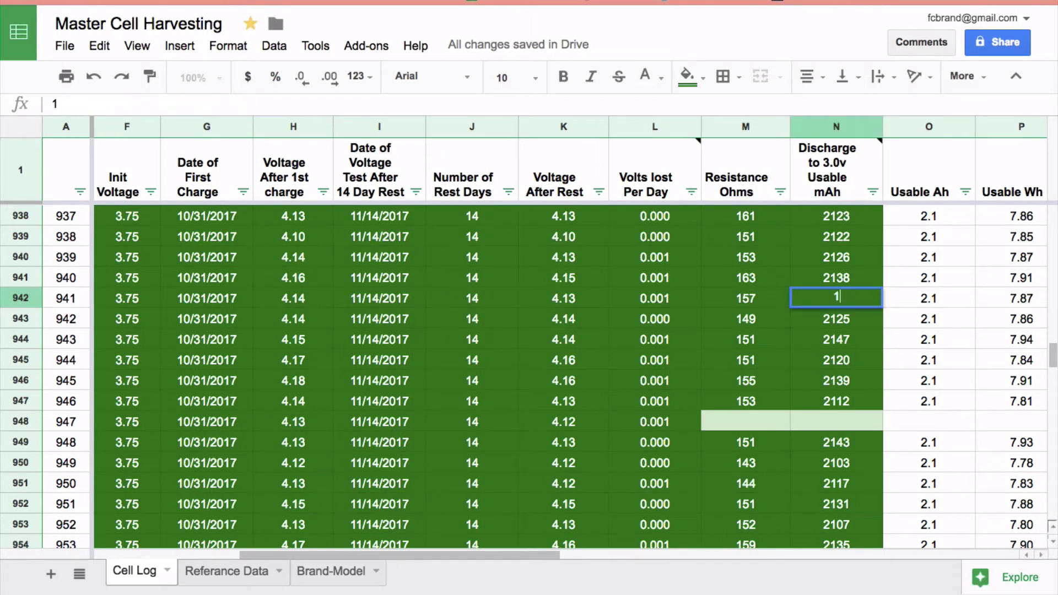
pyautogui.write('500')
# Try 1500 mAh for cell 941 and check the yellow grading and recalculated usable Ah.
pyautogui.press('Return')
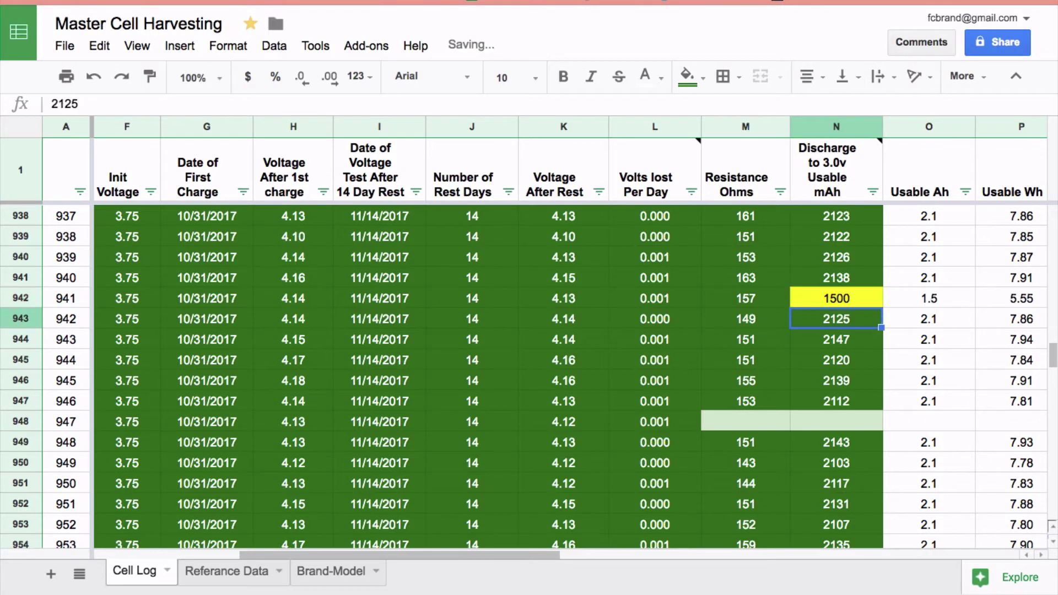
pyautogui.press('Up')
pyautogui.press('Right')
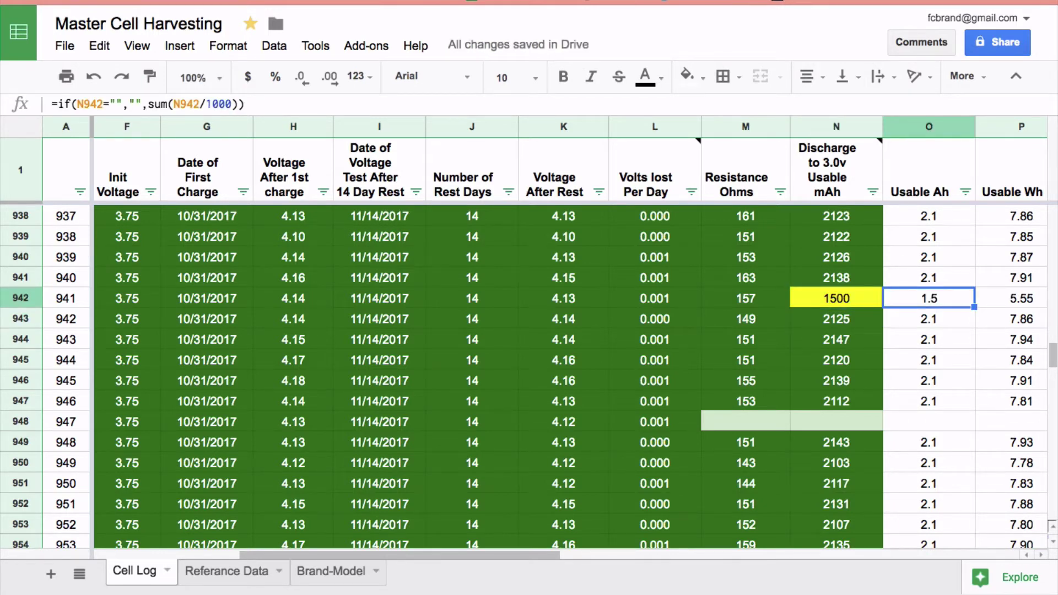
pyautogui.press('Left')
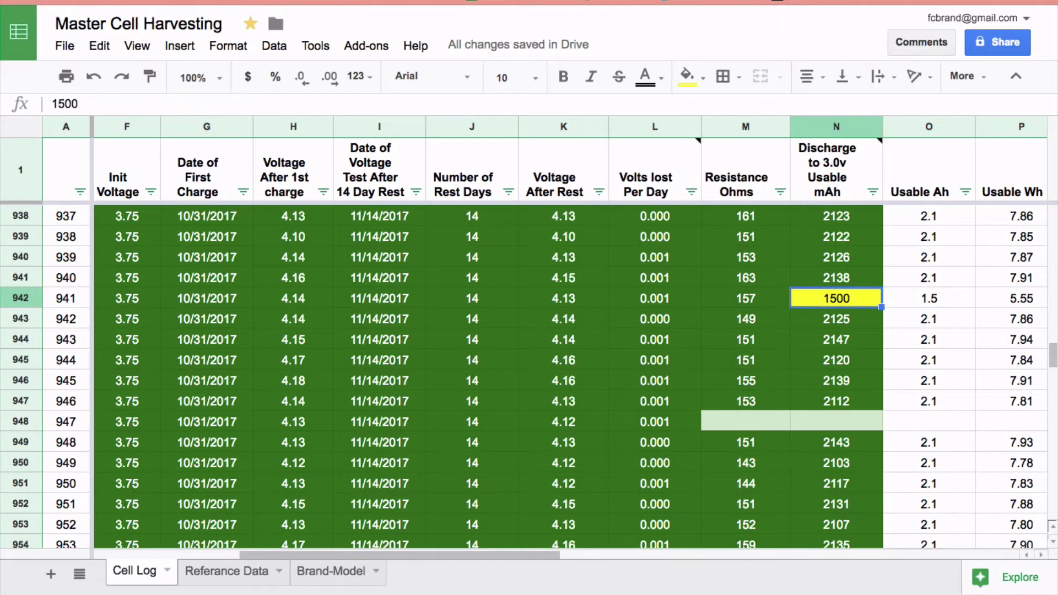
pyautogui.write('1000')
# Try 1000 mAh (red), then restore 2126 mAh and check the Above 1500 column.
pyautogui.press('Return')
pyautogui.press('Up')
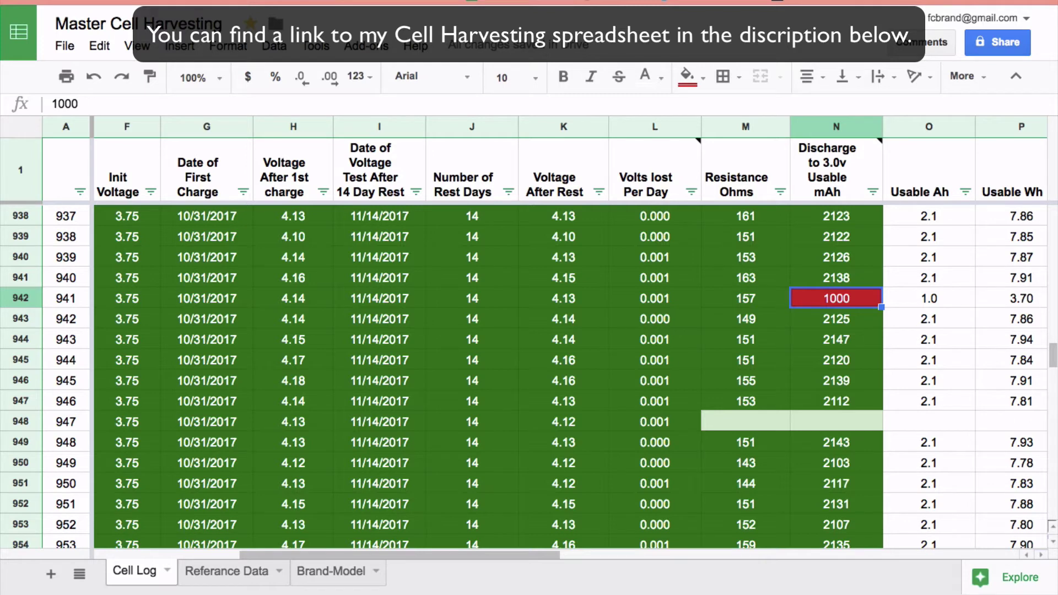
pyautogui.press('Right')
pyautogui.press('Left')
pyautogui.write('21')
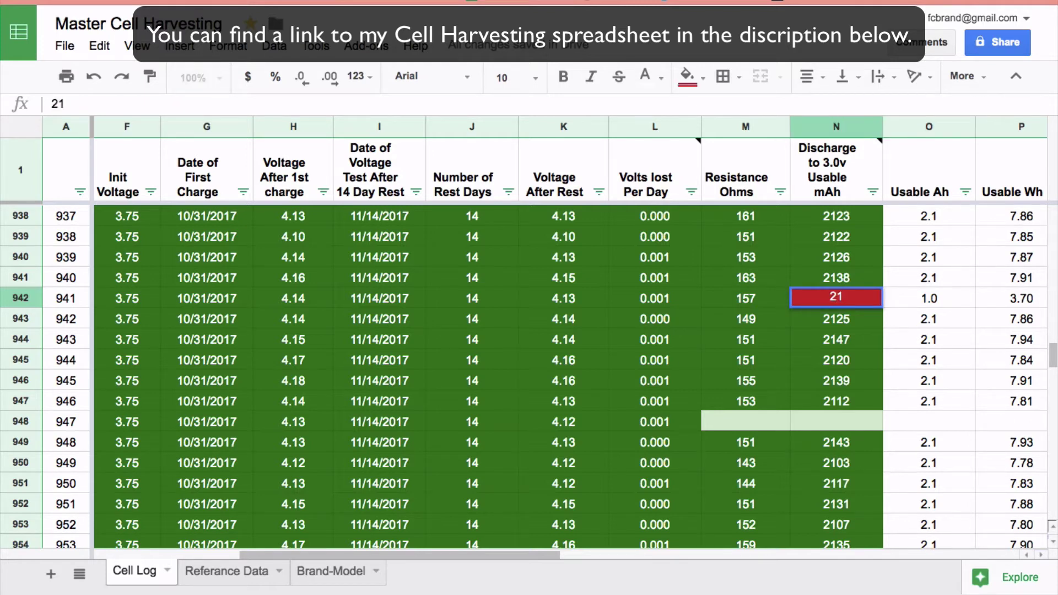
pyautogui.write('26')
pyautogui.press('Return')
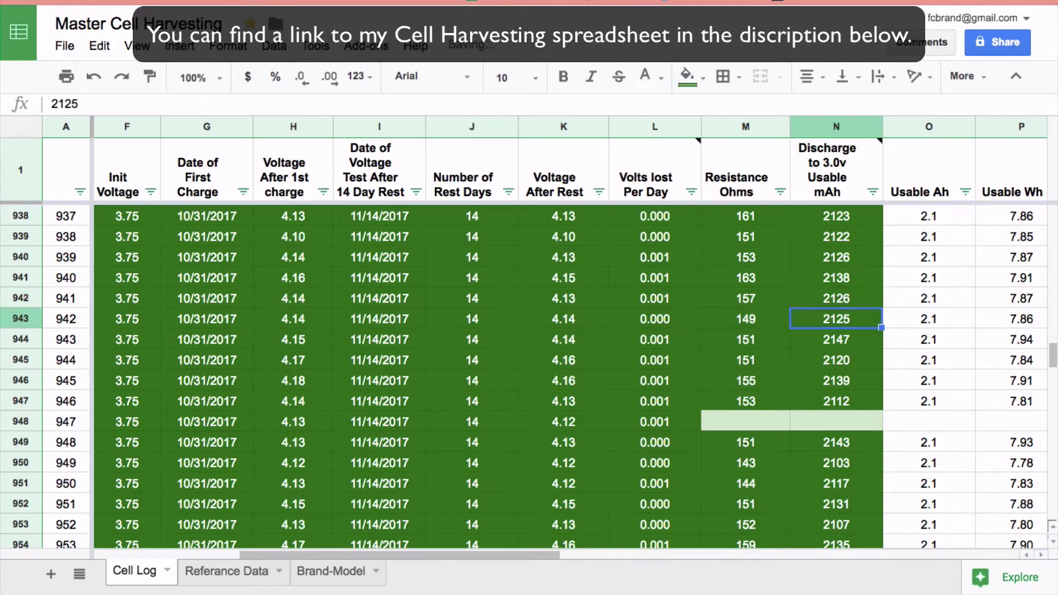
pyautogui.press('Up')
# Move along row 942 to cell 941's Usable Above 1500 mAh and Notes columns.
pyautogui.press('Right')
pyautogui.press('Right')
pyautogui.press('Right')
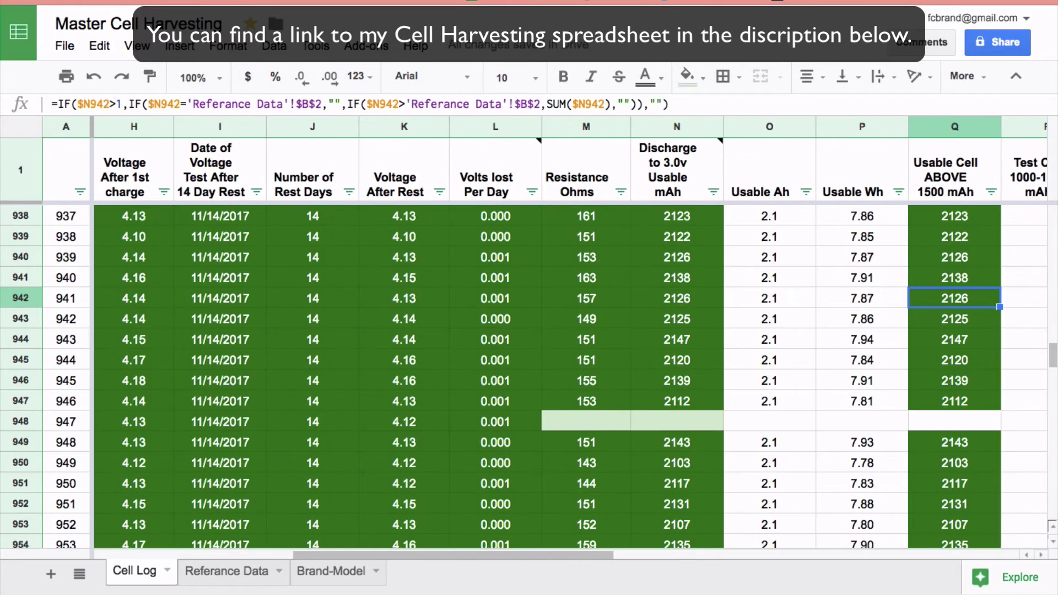
pyautogui.press('Right')
pyautogui.press('Right')
pyautogui.press('Right')
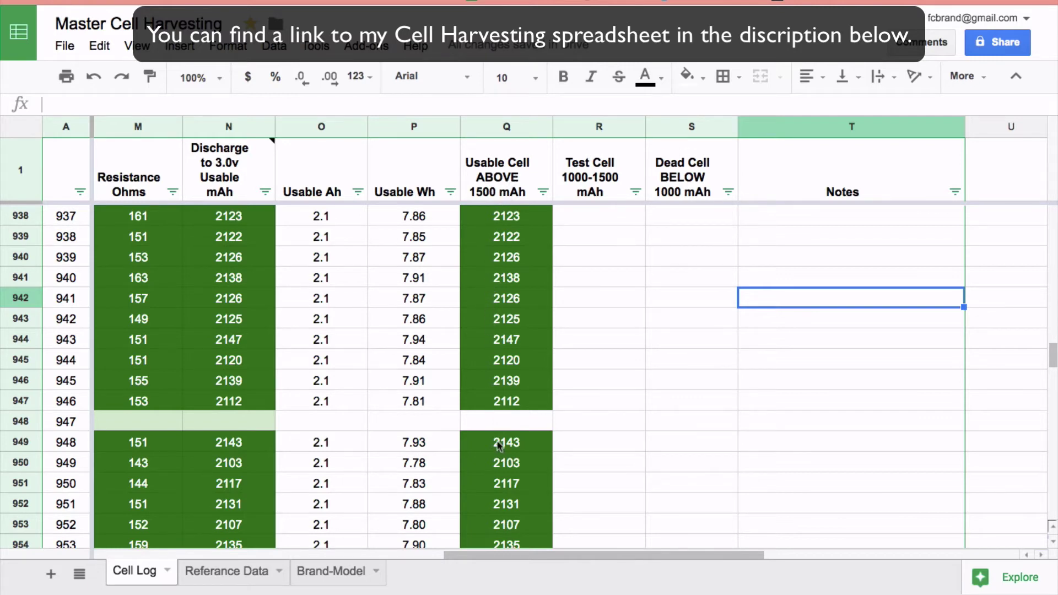
pyautogui.scroll(3, 499, 442)
pyautogui.scroll(7, 511, 390)
pyautogui.scroll(8, 511, 386)
pyautogui.scroll(2, 512, 386)
pyautogui.scroll(4, 512, 387)
pyautogui.scroll(6, 512, 386)
pyautogui.scroll(5, 511, 386)
pyautogui.scroll(4, 511, 386)
pyautogui.scroll(1, 511, 387)
pyautogui.scroll(1, 511, 386)
pyautogui.scroll(4, 511, 387)
pyautogui.scroll(4, 511, 386)
pyautogui.scroll(6, 511, 386)
pyautogui.scroll(4, 512, 387)
pyautogui.scroll(5, 511, 386)
pyautogui.scroll(6, 511, 386)
pyautogui.scroll(3, 511, 386)
pyautogui.scroll(3, 512, 387)
pyautogui.scroll(5, 512, 386)
pyautogui.scroll(3, 511, 386)
pyautogui.scroll(5, 511, 386)
pyautogui.scroll(3, 511, 386)
pyautogui.scroll(6, 512, 387)
pyautogui.scroll(10, 512, 386)
pyautogui.scroll(7, 511, 386)
pyautogui.scroll(1, 511, 387)
pyautogui.scroll(1, 511, 386)
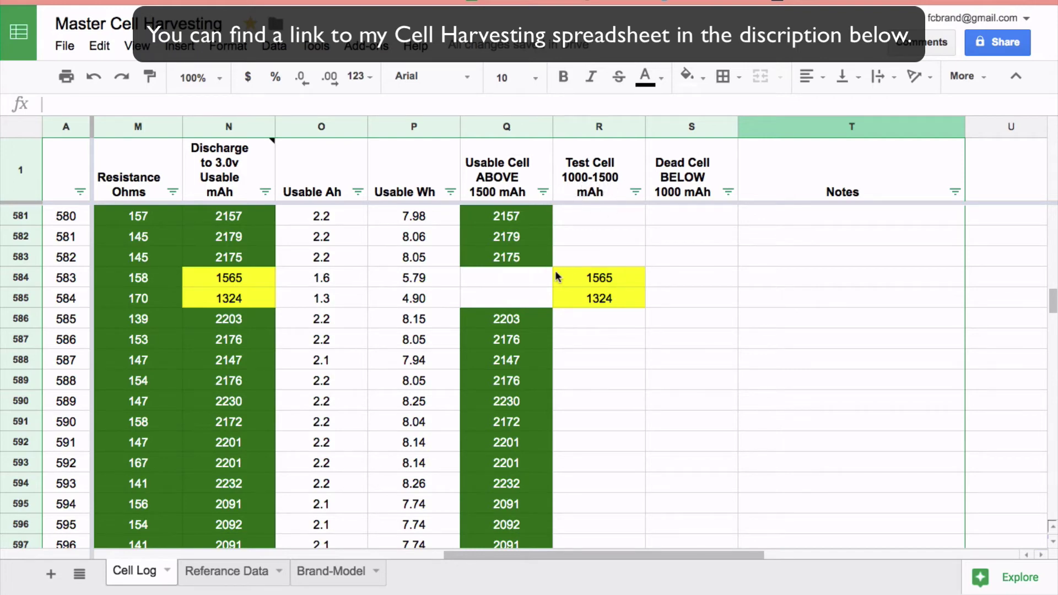
pyautogui.scroll(1, 556, 278)
pyautogui.scroll(5, 553, 277)
pyautogui.scroll(6, 549, 276)
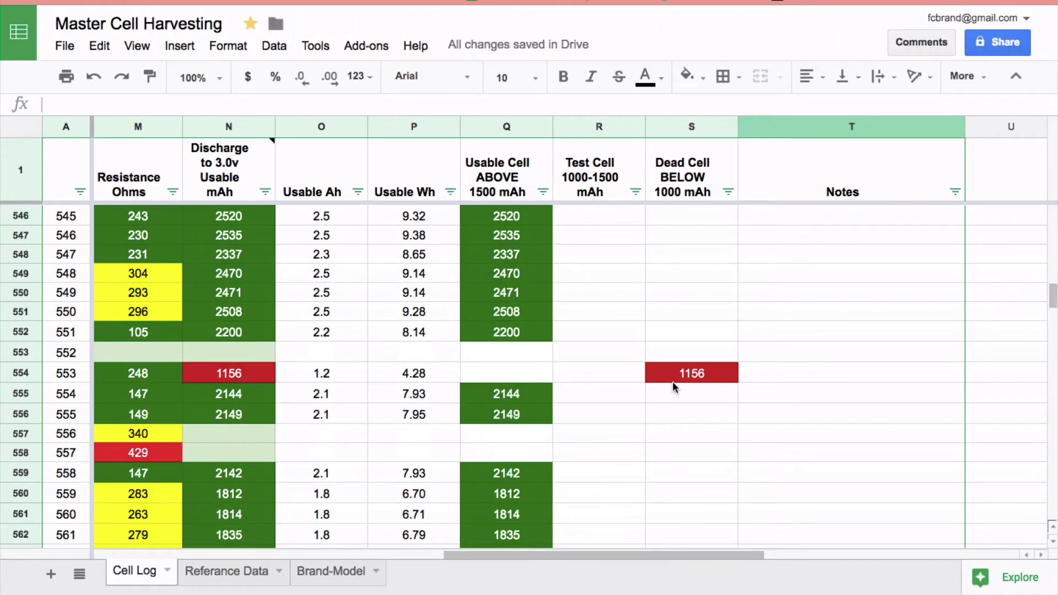
pyautogui.scroll(-4, 672, 387)
pyautogui.scroll(-8, 672, 387)
pyautogui.scroll(-15, 672, 387)
pyautogui.scroll(-13, 672, 387)
pyautogui.hscroll(-1, 672, 387)
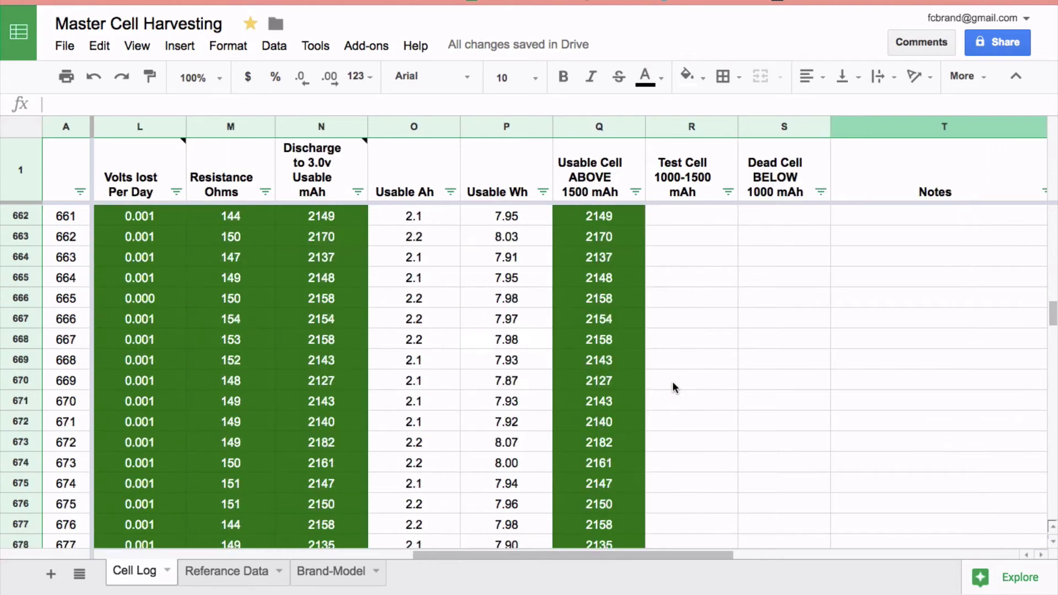
pyautogui.scroll(-7, 672, 387)
pyautogui.scroll(1, 768, 364)
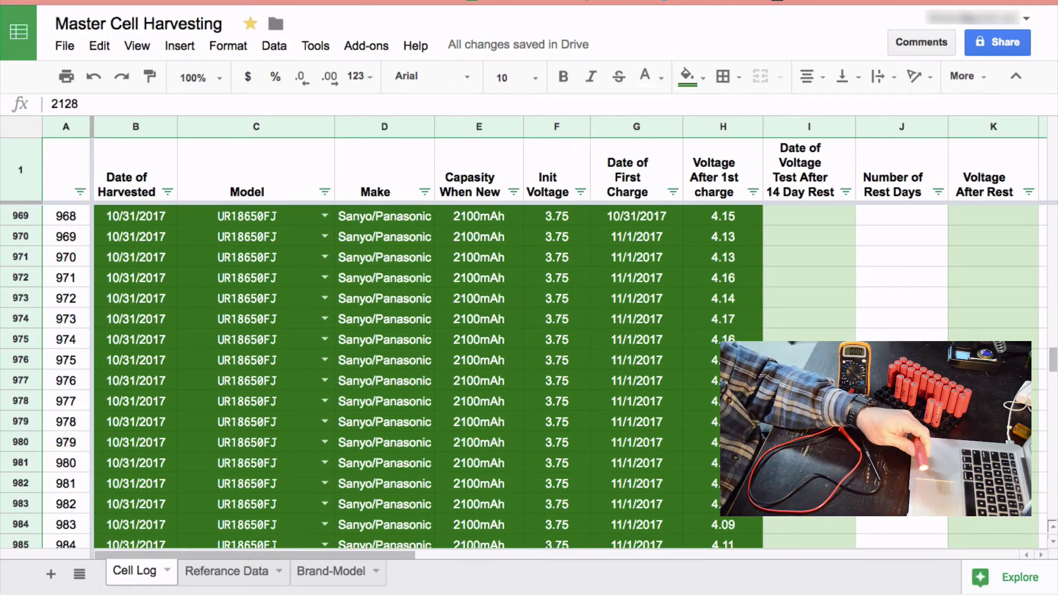
# Browse the discharge capacity, Test Cell and Usable Ah formulas, ending at cell 960's resistance.
pyautogui.press('Down')
pyautogui.press('Down')
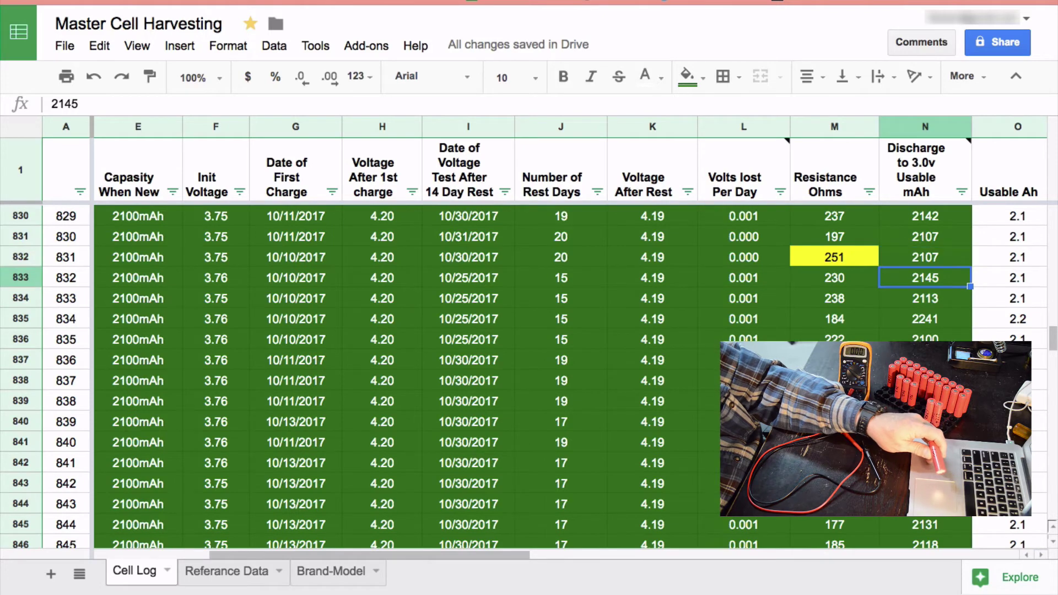
pyautogui.press('Down')
pyautogui.press('Down')
pyautogui.press('Down')
pyautogui.press('Down')
pyautogui.press('Down')
pyautogui.press('Down')
pyautogui.press('Down')
pyautogui.press('Down')
pyautogui.press('Down')
pyautogui.press('Down')
pyautogui.press('Down')
pyautogui.press('Down')
pyautogui.press('Down')
pyautogui.press('Down')
pyautogui.press('Down')
pyautogui.press('Down')
pyautogui.press('Down')
pyautogui.press('Down')
pyautogui.press('Up')
pyautogui.press('Up')
pyautogui.press('Up')
pyautogui.press('Up')
pyautogui.press('Up')
pyautogui.press('Up')
pyautogui.press('Up')
pyautogui.press('Right')
pyautogui.press('Right')
pyautogui.press('Right')
pyautogui.press('Right')
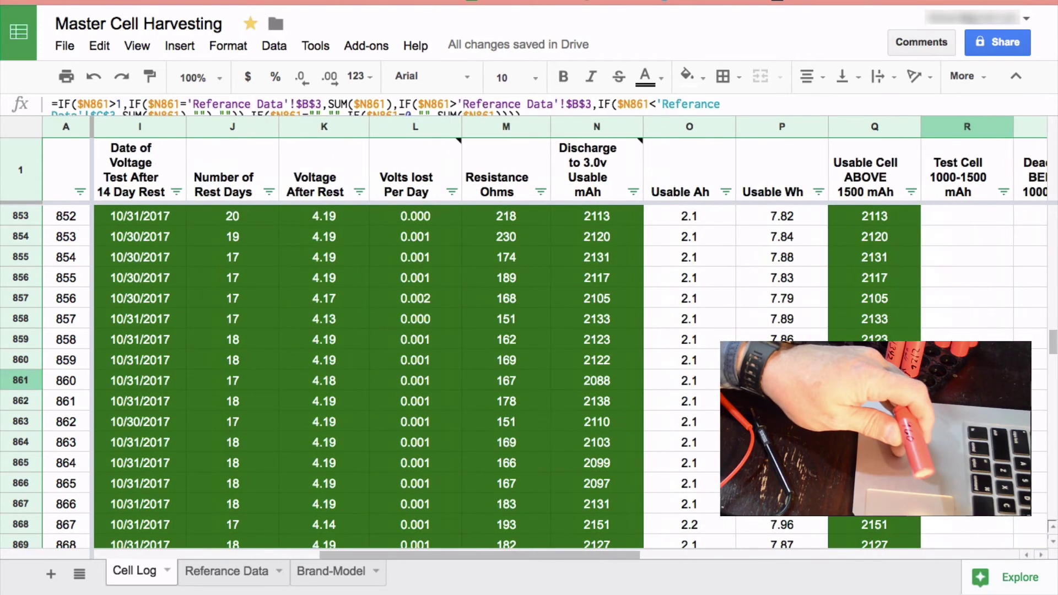
pyautogui.press('Right')
pyautogui.press('Left')
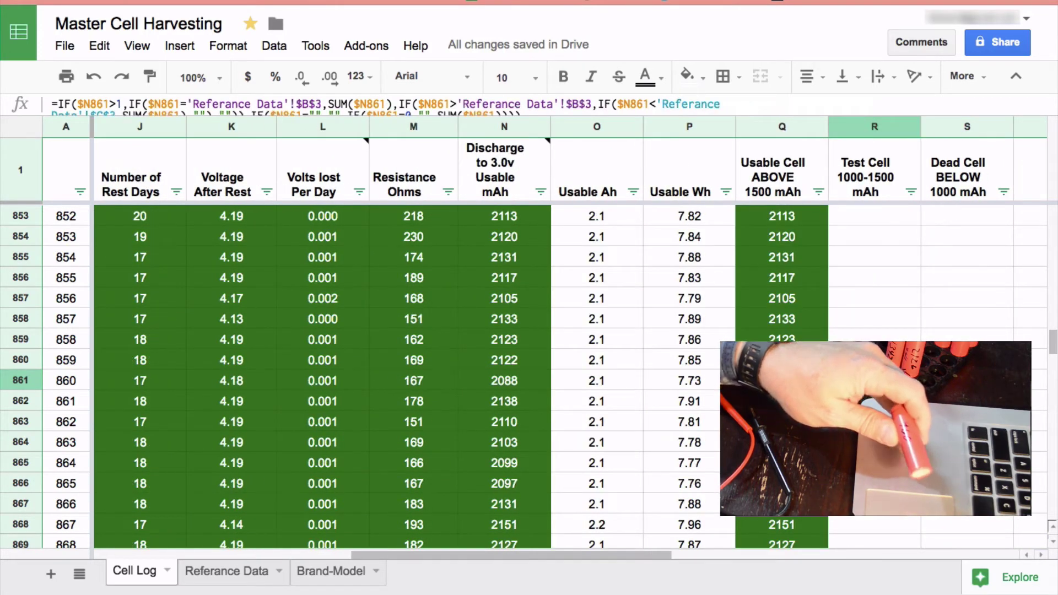
pyautogui.press('Left')
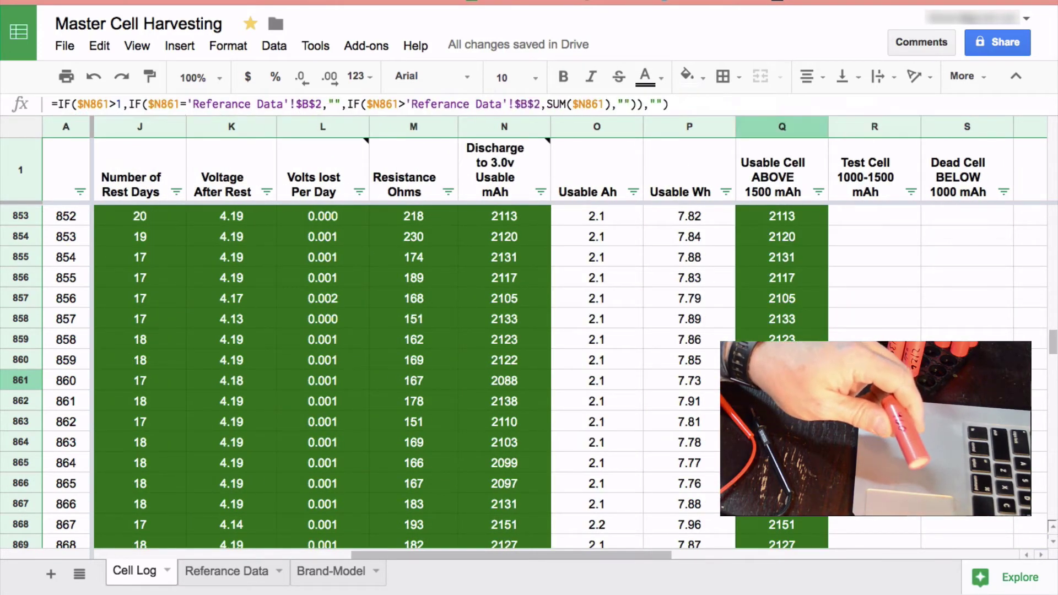
pyautogui.press('Left')
pyautogui.press('Left')
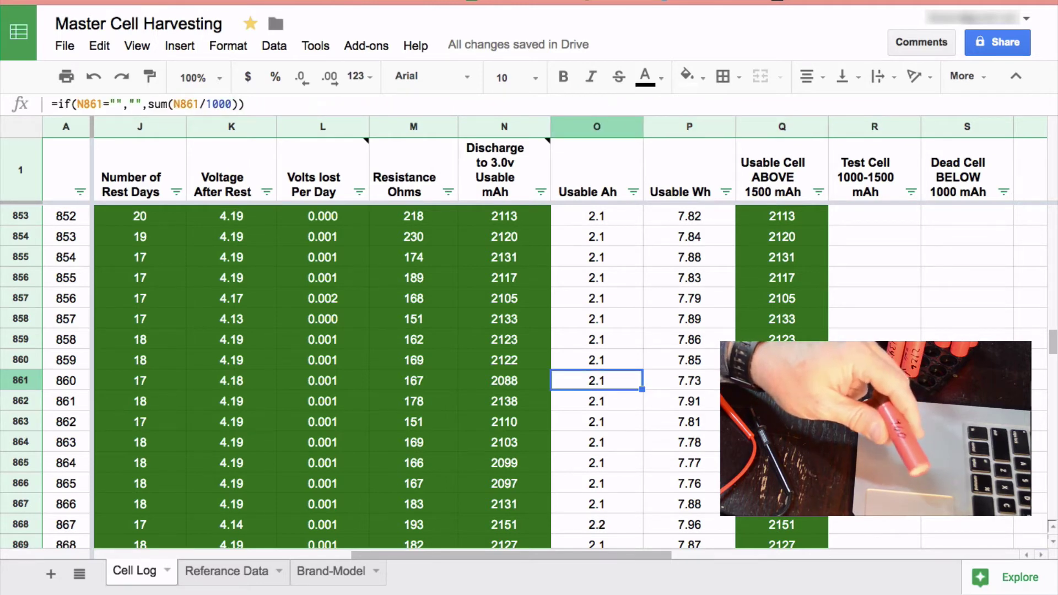
pyautogui.press('Down')
pyautogui.press('Down')
pyautogui.press('Down')
pyautogui.press('Down')
pyautogui.press('Down')
pyautogui.press('Down')
pyautogui.press('Down')
pyautogui.press('Down')
pyautogui.press('Down')
pyautogui.press('Down')
pyautogui.press('Down')
pyautogui.press('Down')
pyautogui.press('Down')
pyautogui.press('Down')
pyautogui.press('Down')
pyautogui.press('Down')
pyautogui.press('Down')
pyautogui.press('Down')
pyautogui.press('Down')
pyautogui.press('Down')
pyautogui.press('Down')
pyautogui.press('Down')
pyautogui.press('Down')
pyautogui.press('Down')
pyautogui.press('Down')
pyautogui.press('Down')
pyautogui.press('Down')
pyautogui.press('Down')
pyautogui.press('Down')
pyautogui.press('Down')
pyautogui.press('Down')
pyautogui.press('Down')
pyautogui.press('Down')
pyautogui.press('Down')
pyautogui.press('Down')
pyautogui.press('Down')
pyautogui.press('Down')
pyautogui.press('Down')
pyautogui.press('Down')
pyautogui.press('Down')
pyautogui.press('Down')
pyautogui.press('Down')
pyautogui.press('Down')
pyautogui.press('Down')
pyautogui.press('Down')
pyautogui.press('Down')
pyautogui.press('Down')
pyautogui.press('Down')
pyautogui.press('Down')
pyautogui.press('Down')
pyautogui.press('Down')
pyautogui.press('Down')
pyautogui.press('Down')
pyautogui.press('Down')
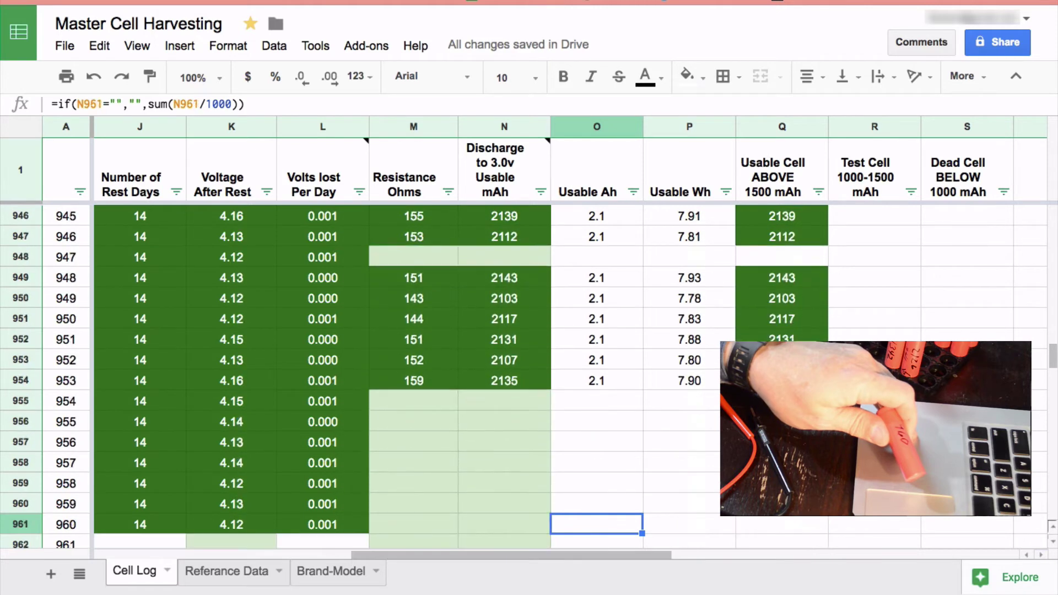
pyautogui.press('Left')
pyautogui.press('Left')
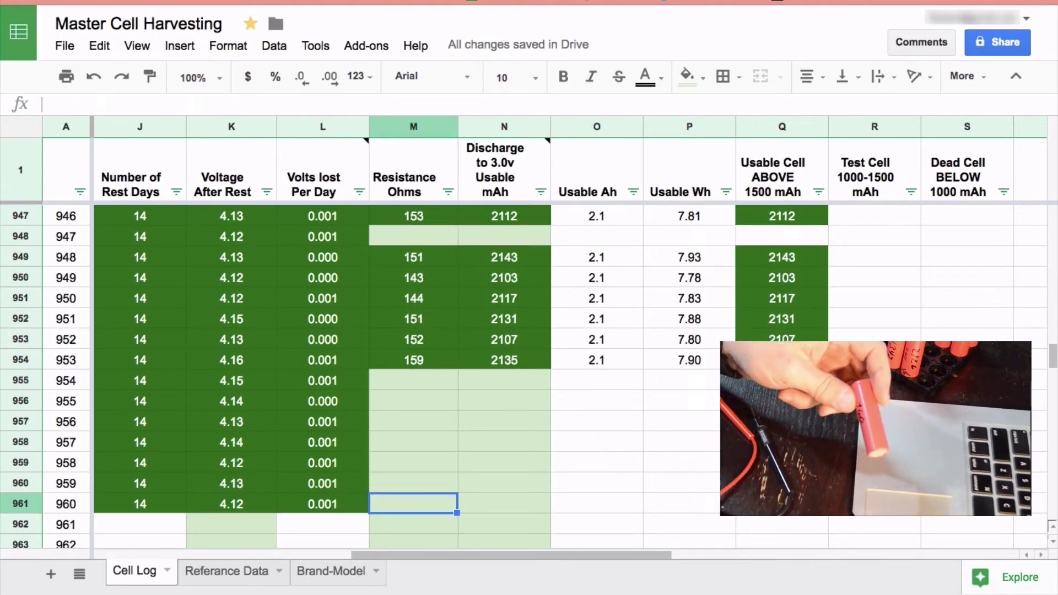
# Review cell 960's 14-day test date and its first-charge and after-rest voltages.
pyautogui.press('Left')
pyautogui.press('Left')
pyautogui.press('Left')
pyautogui.press('Left')
pyautogui.press('Left')
pyautogui.press('Right')
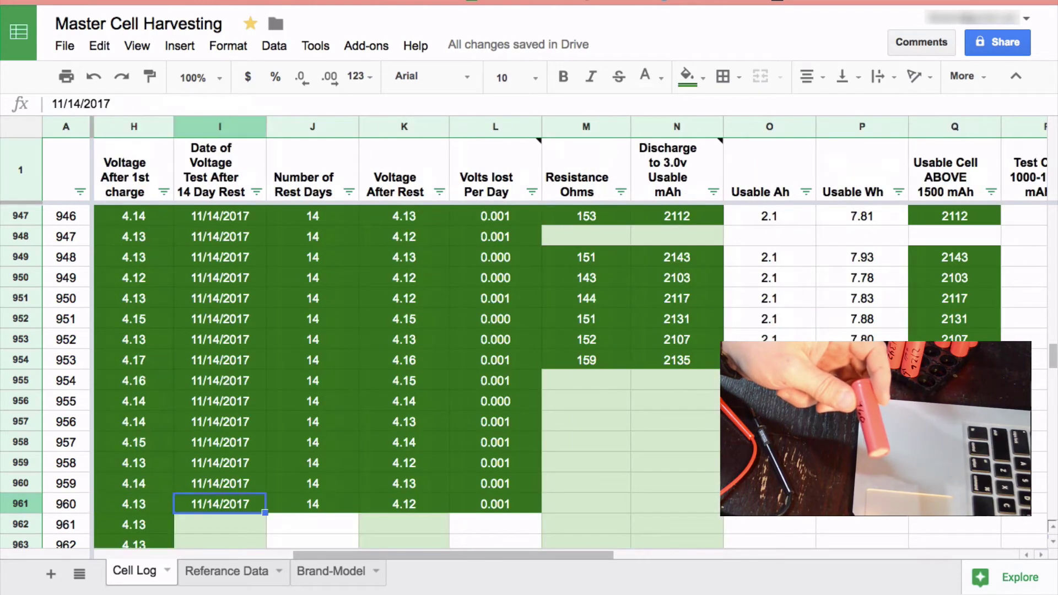
pyautogui.press('Right')
pyautogui.press('Right')
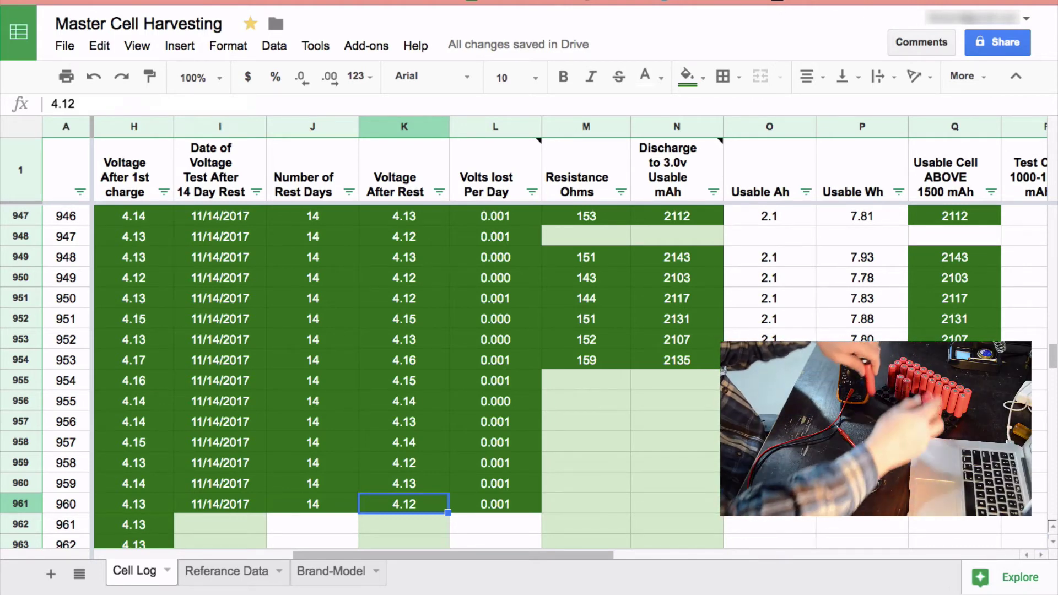
pyautogui.press('Left')
pyautogui.press('Left')
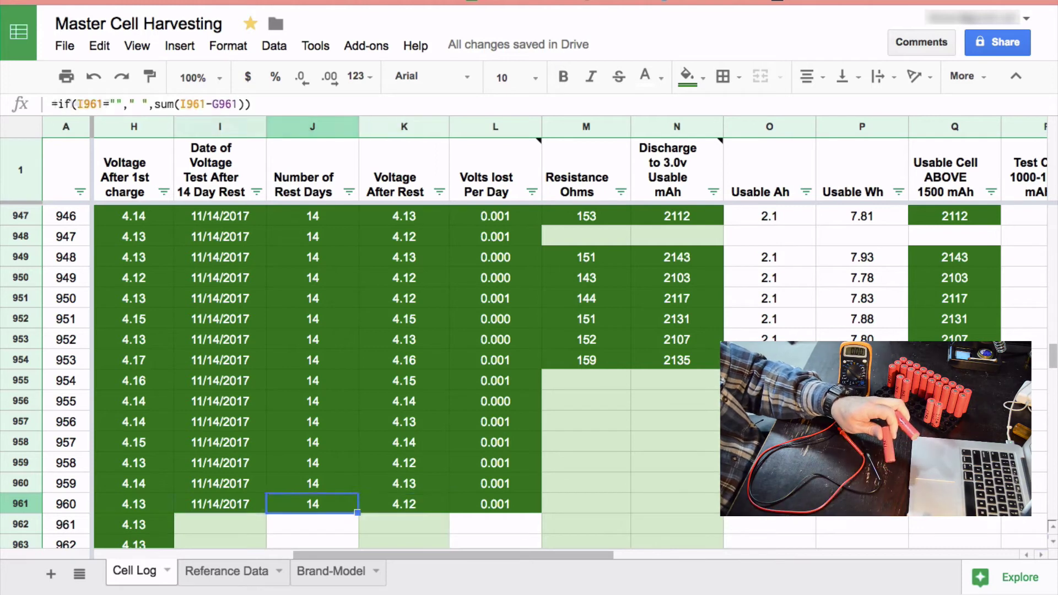
pyautogui.press('Left')
pyautogui.press('Right')
pyautogui.press('Right')
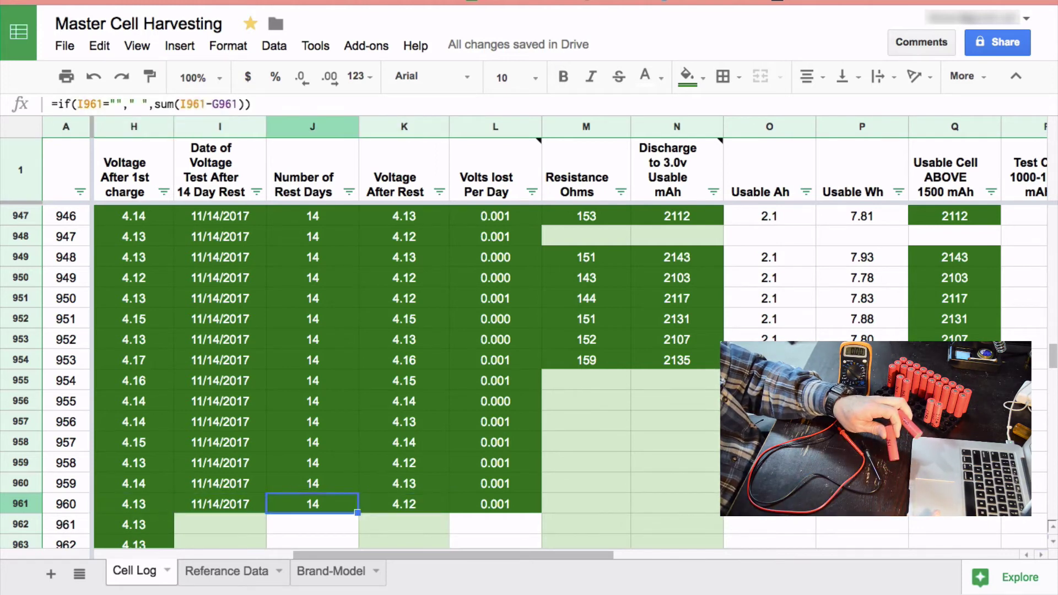
pyautogui.press('Right')
pyautogui.press('Right')
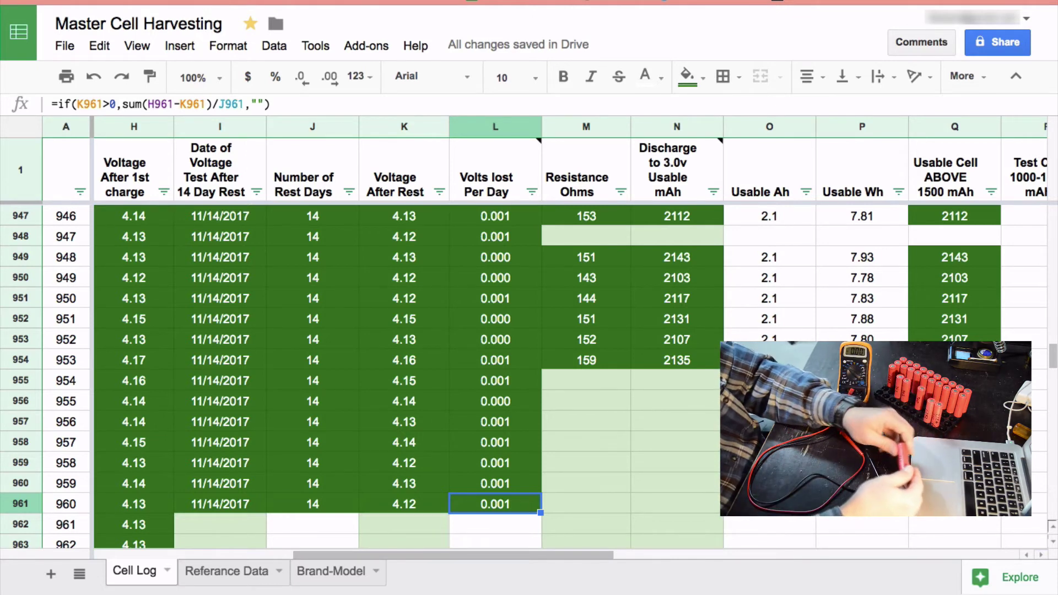
# Enter test date 11/15/2017 and 4.12 V after rest for cell 961, checking volts lost per day.
pyautogui.press('Down')
pyautogui.press('Left')
pyautogui.press('Left')
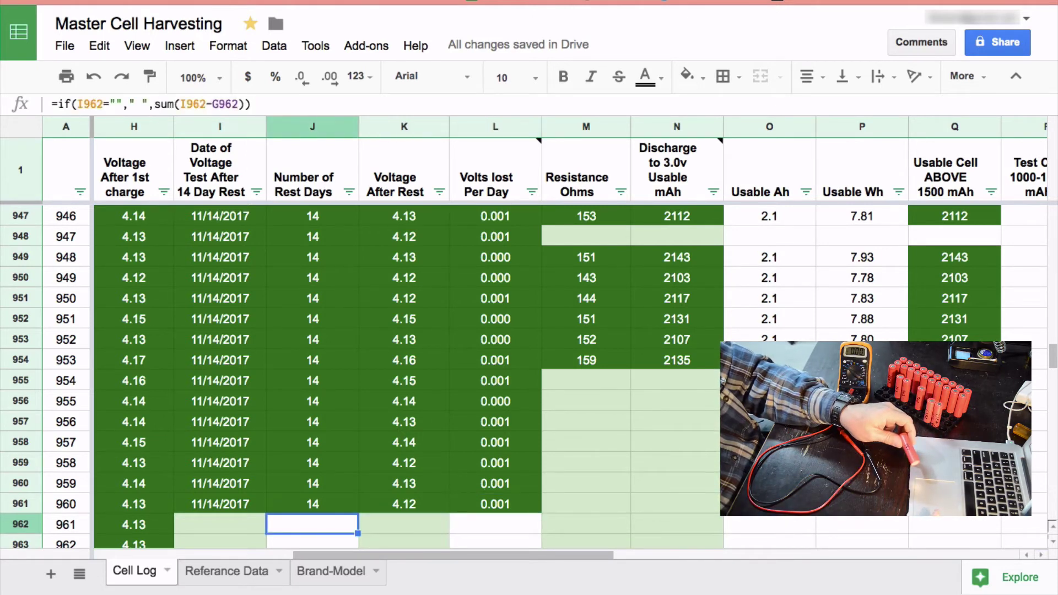
pyautogui.press('Left')
pyautogui.write('11/15')
pyautogui.press('Tab')
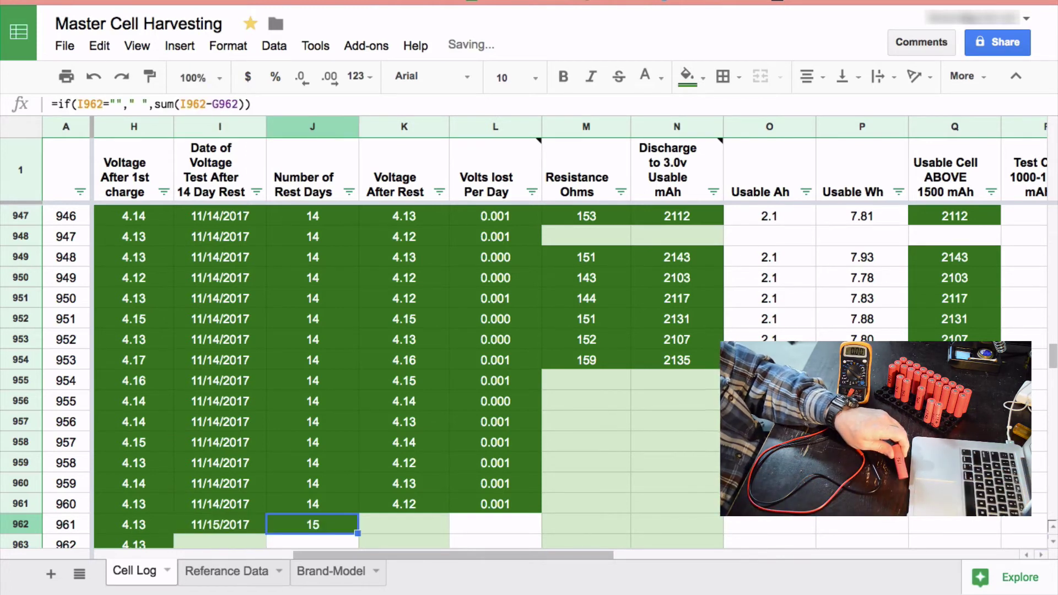
pyautogui.press('Tab')
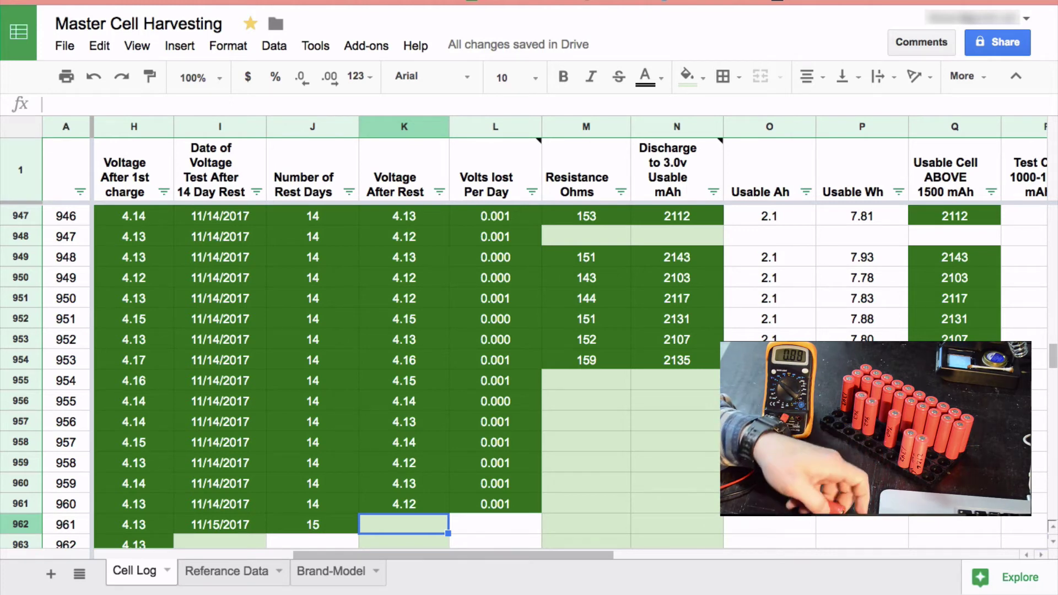
pyautogui.write('4.1')
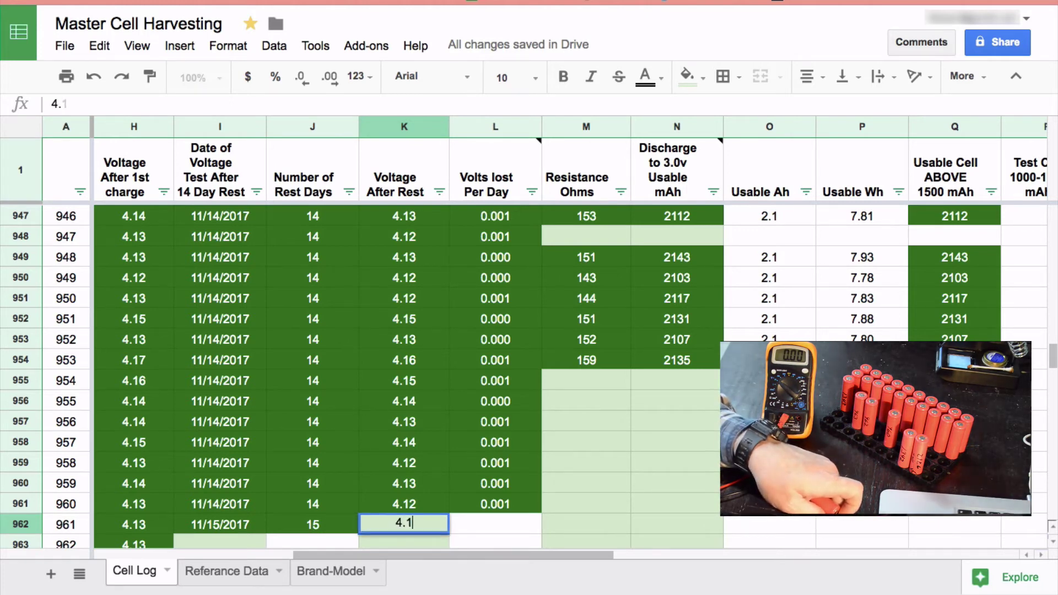
pyautogui.write('2')
pyautogui.press('Return')
pyautogui.press('Up')
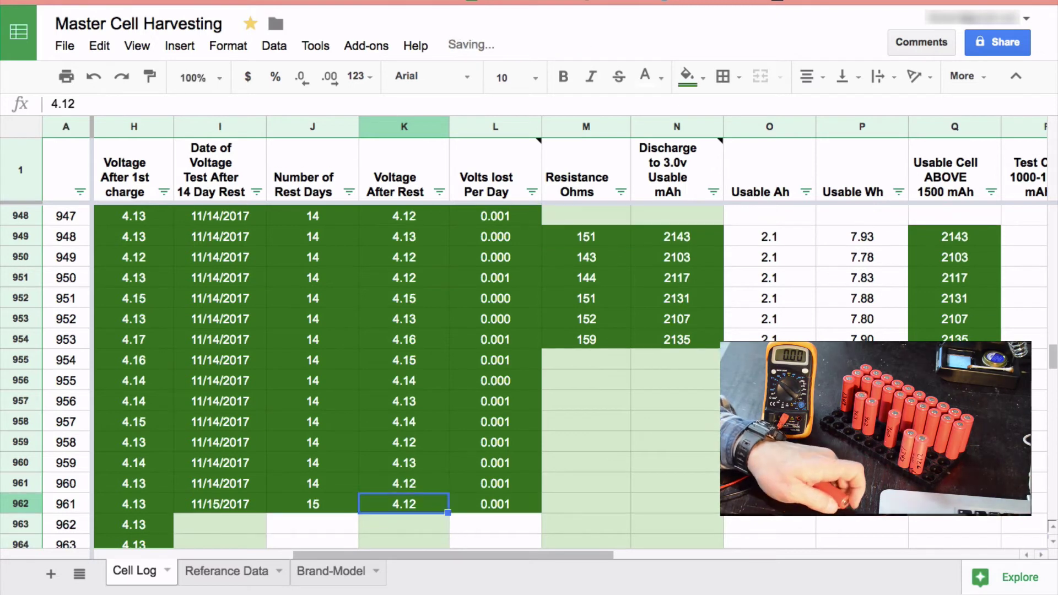
pyautogui.press('Right')
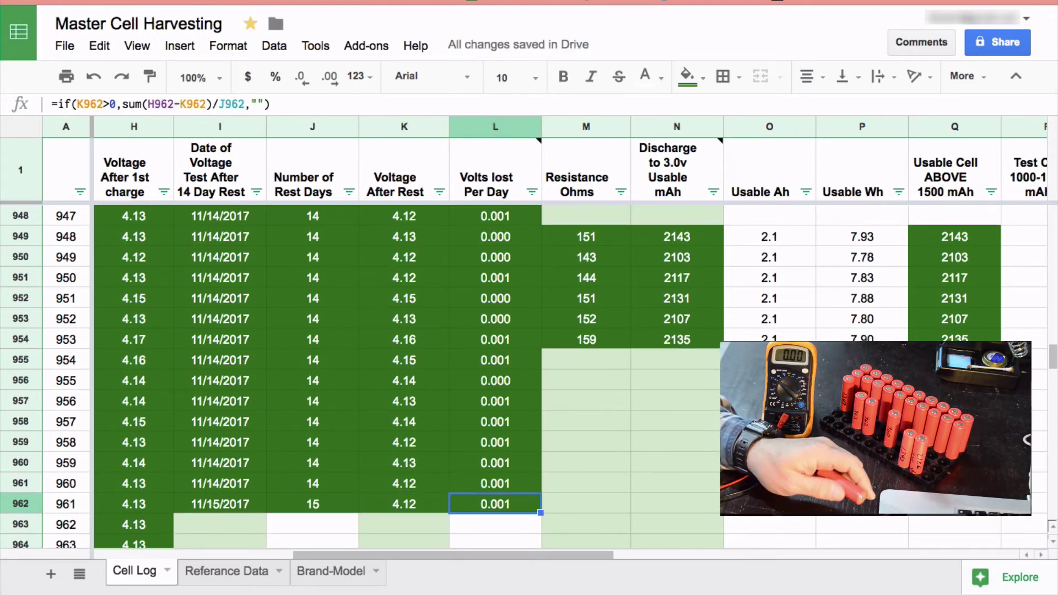
pyautogui.press('Right')
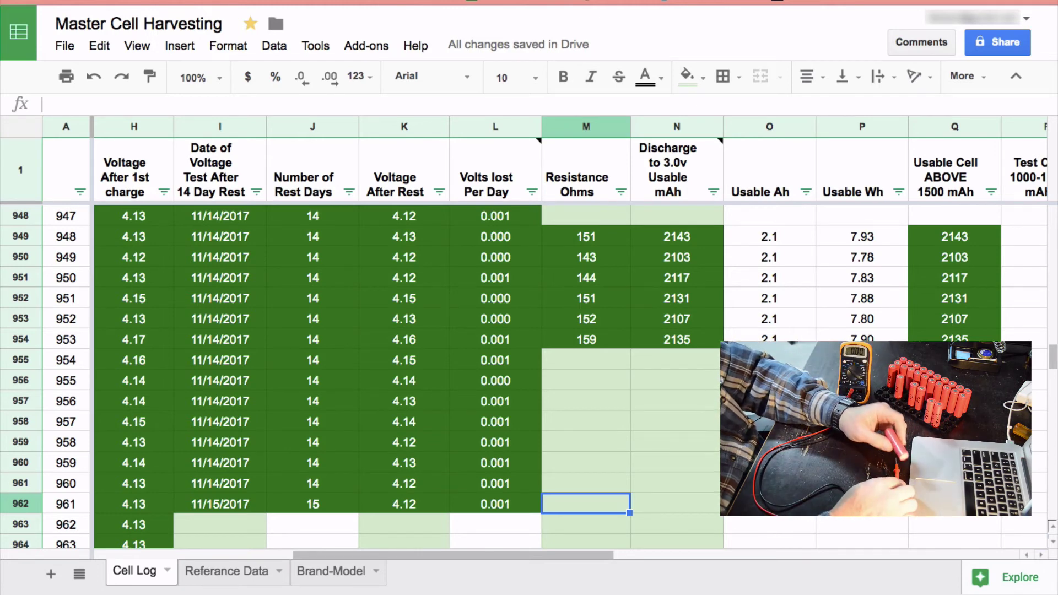
# Enter test date 11/15/2017 and 4.12 V after rest for cell 962 in row 963.
pyautogui.press('Down')
pyautogui.press('Left')
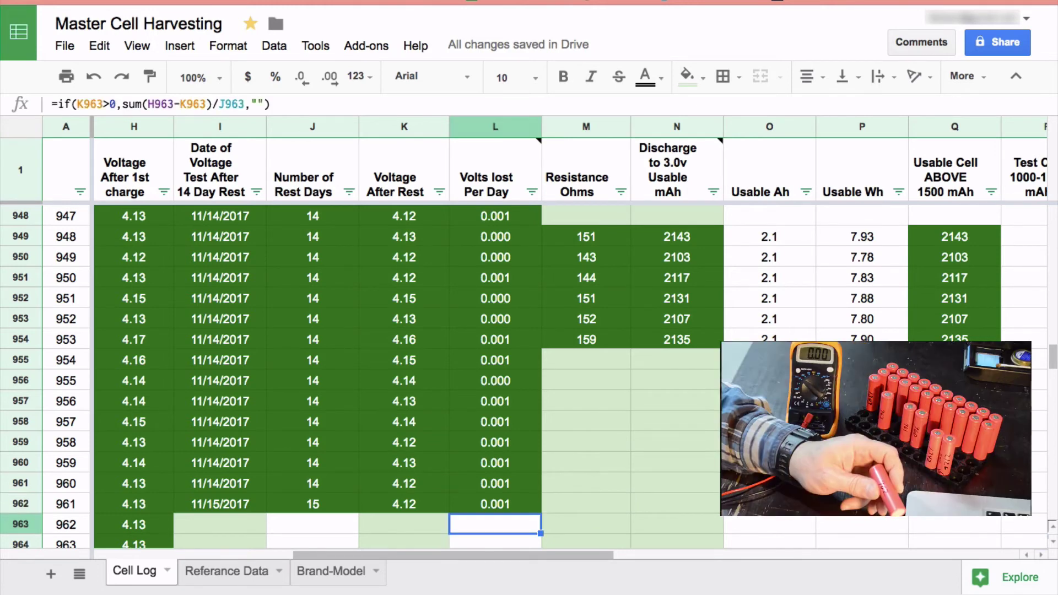
pyautogui.press('Left')
pyautogui.press('Left')
pyautogui.press('Left')
pyautogui.write('11')
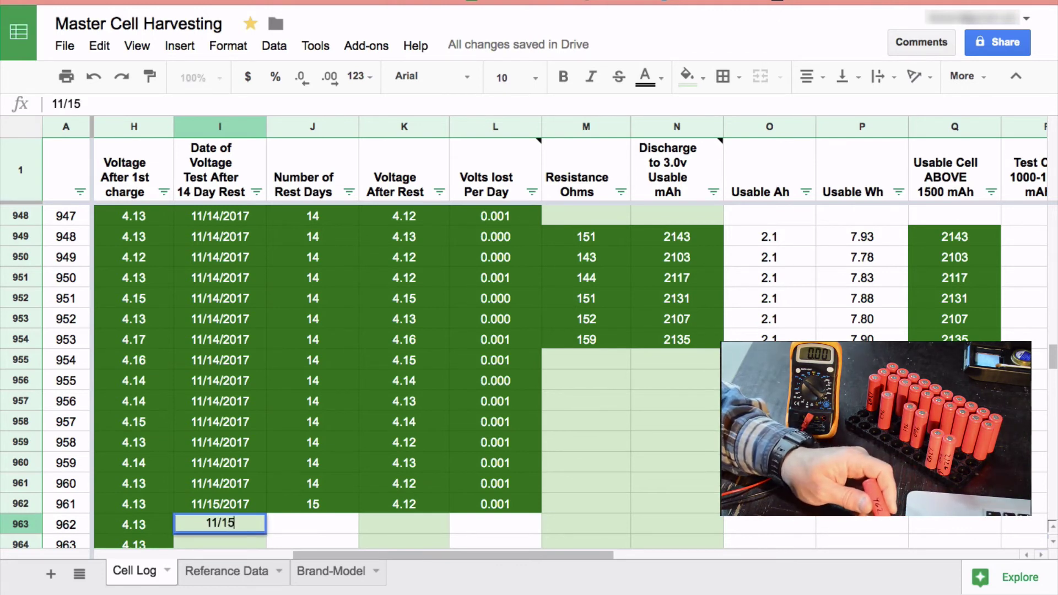
pyautogui.press('Tab')
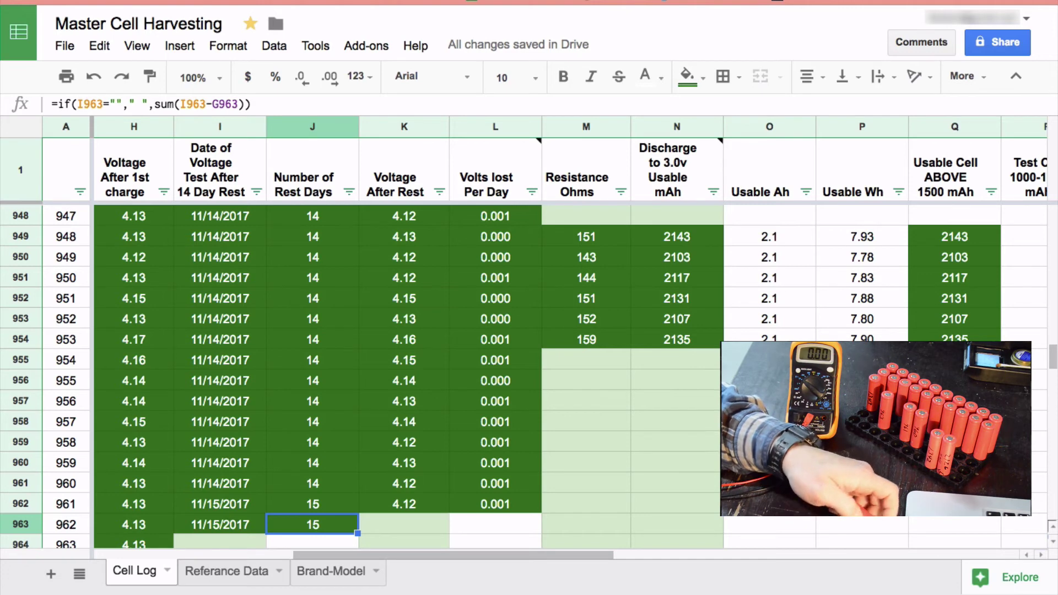
pyautogui.press('Tab')
pyautogui.write('4.')
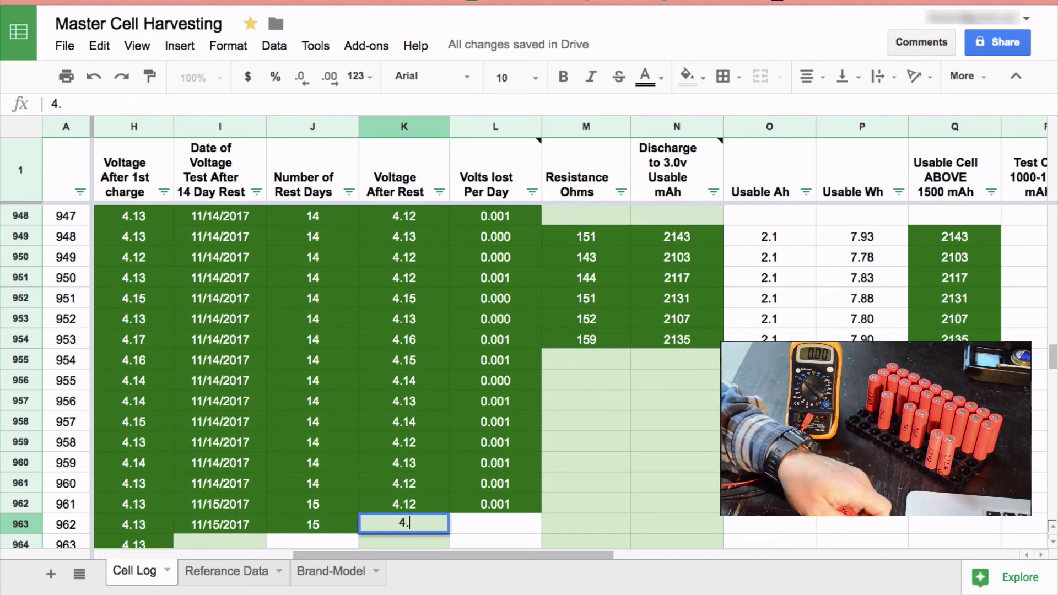
pyautogui.write('12')
pyautogui.press('Return')
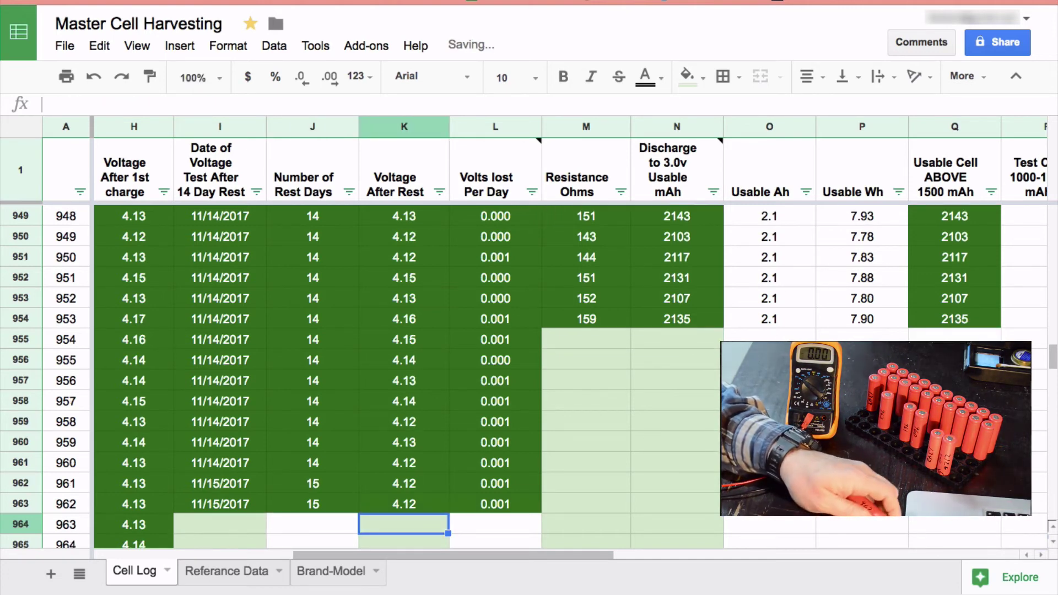
pyautogui.press('Left')
pyautogui.press('Left')
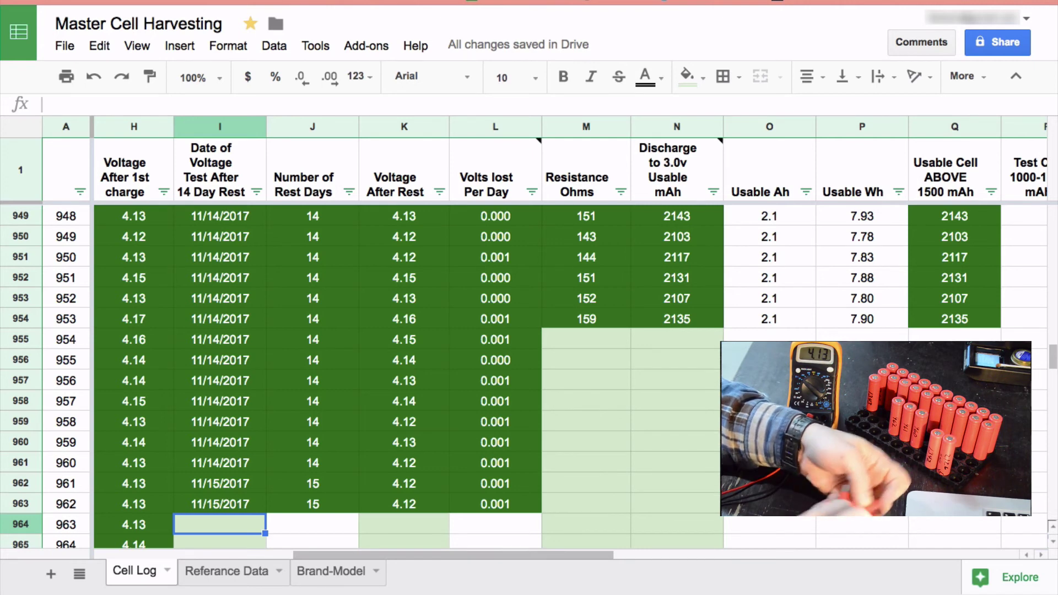
# Enter 4.12 V after rest for cell 963, then test date 11/15/2017 to clear #VALUE!
pyautogui.press('Tab')
pyautogui.press('Tab')
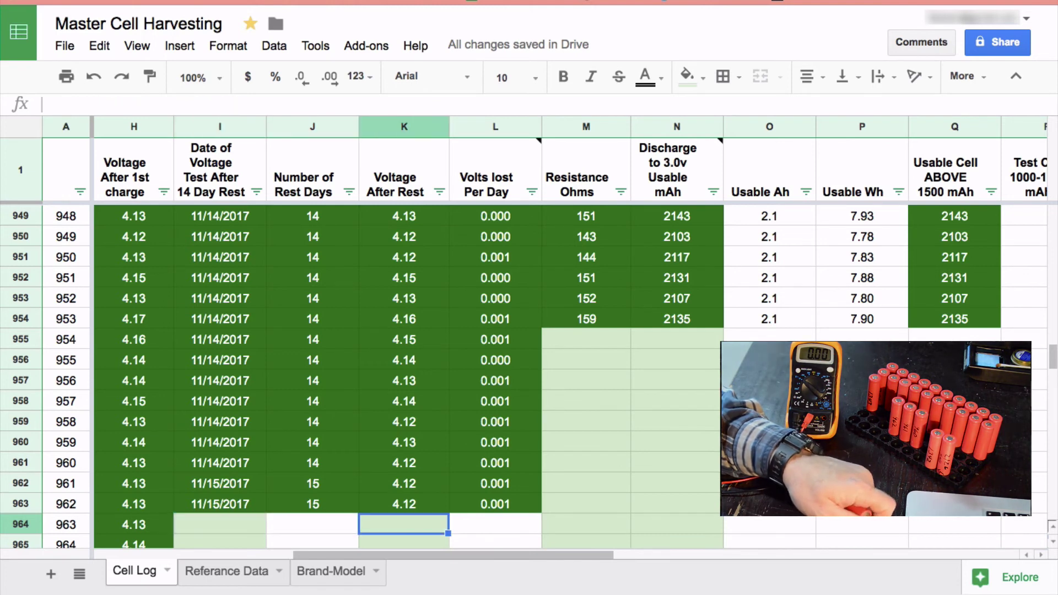
pyautogui.write('4.12')
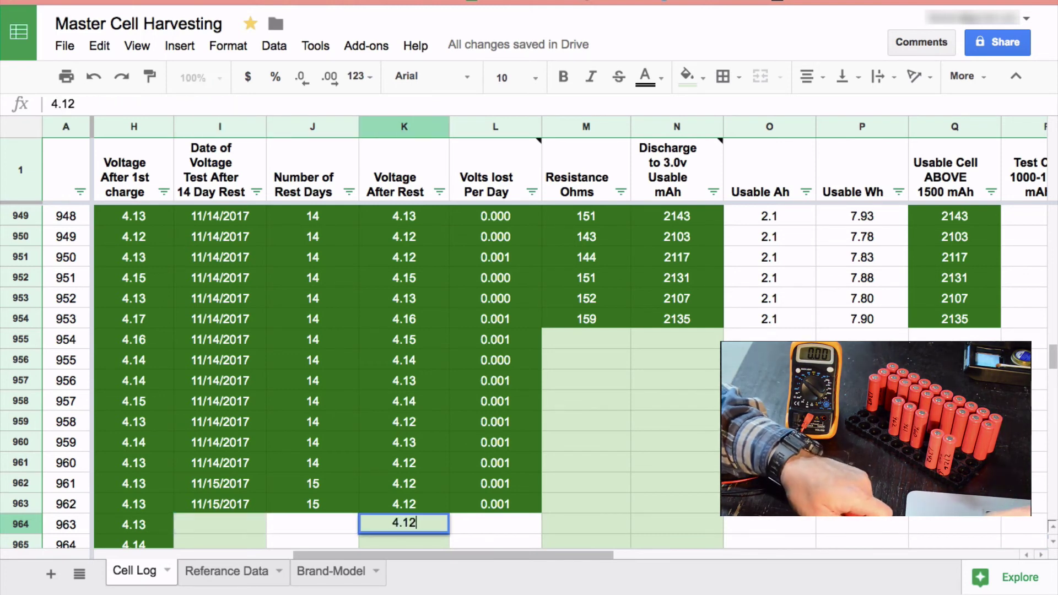
pyautogui.hotkey('shift', 'Tab')
pyautogui.hotkey('shift', 'Tab')
pyautogui.press('Tab')
pyautogui.press('Tab')
pyautogui.press('Tab')
pyautogui.hotkey('shift', 'Tab')
pyautogui.press('Tab')
pyautogui.hotkey('shift', 'Tab')
pyautogui.hotkey('shift', 'Tab')
pyautogui.hotkey('shift', 'Tab')
pyautogui.write('11')
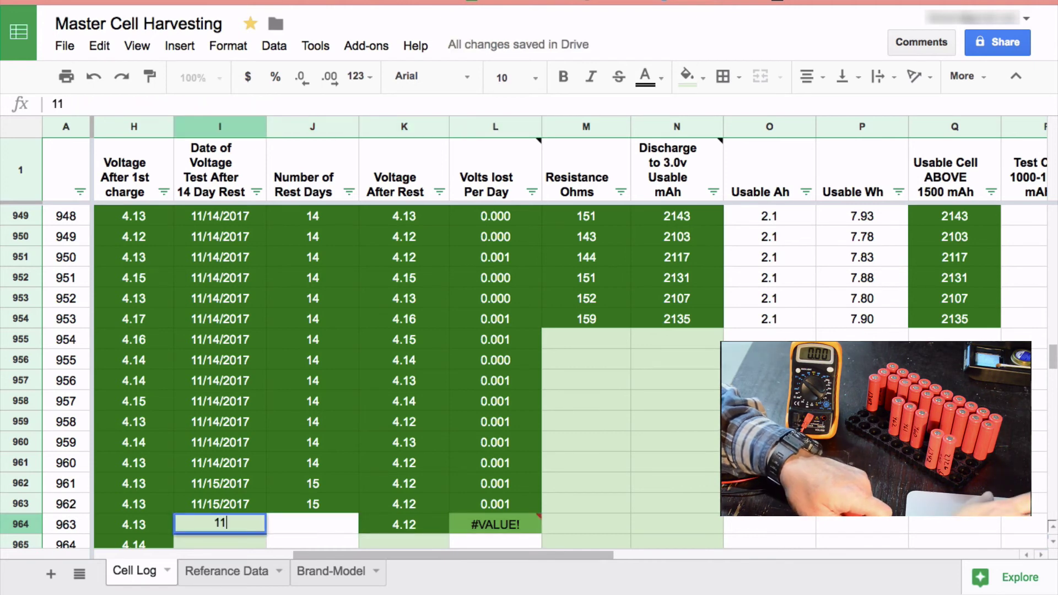
pyautogui.write('/15')
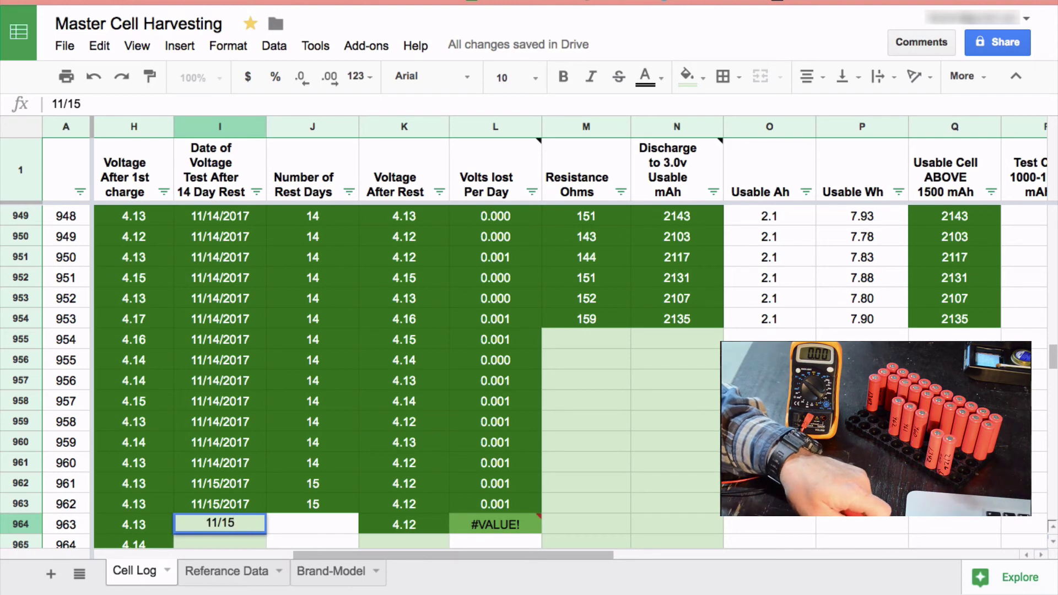
pyautogui.press('Tab')
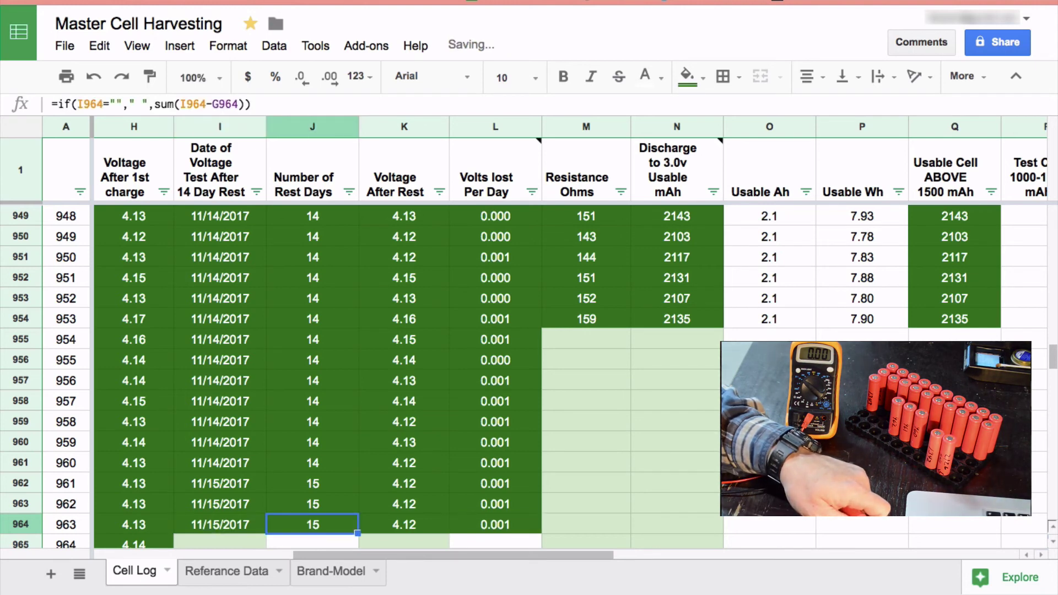
pyautogui.press('Tab')
pyautogui.press('Down')
pyautogui.press('Down')
pyautogui.press('Left')
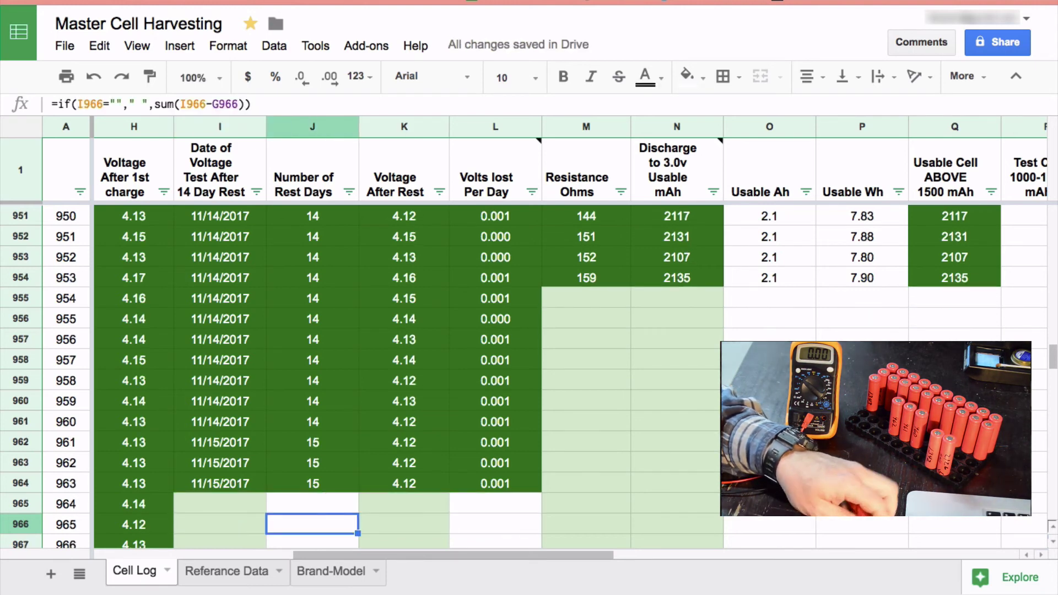